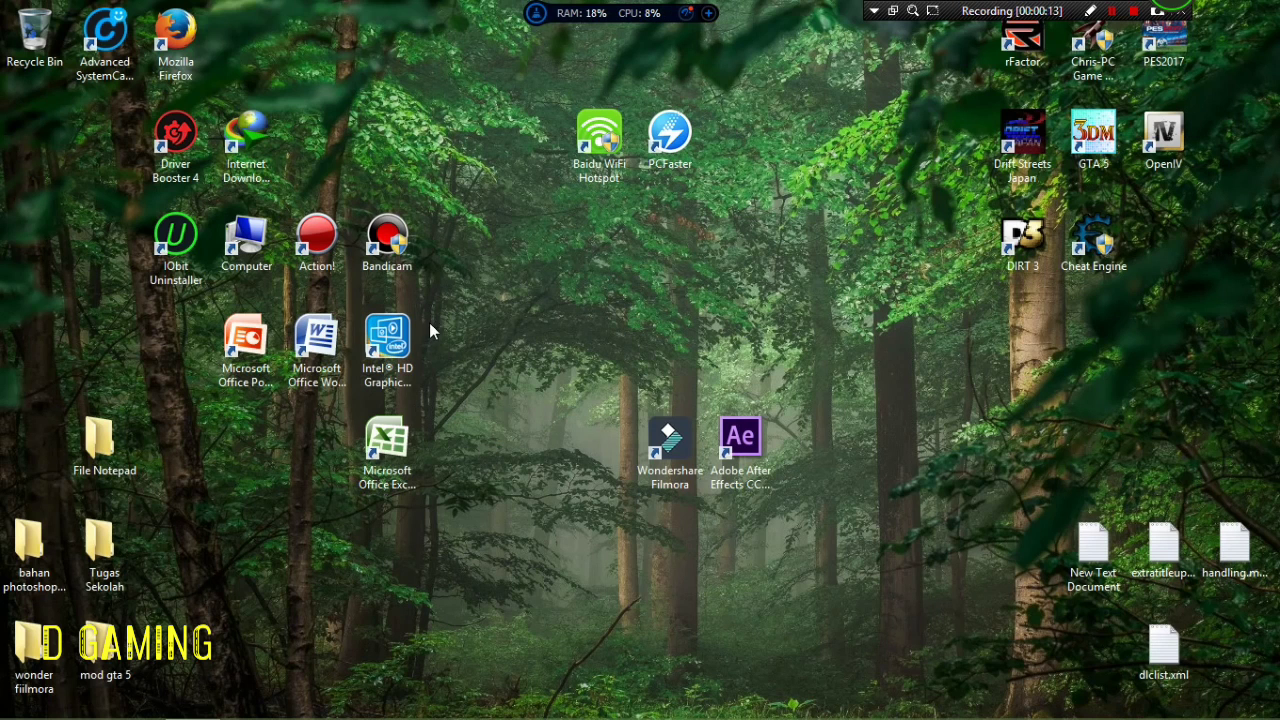
Step: Refresh the desktop and switch to the open Adobe After Effects project
right_click(470, 106)
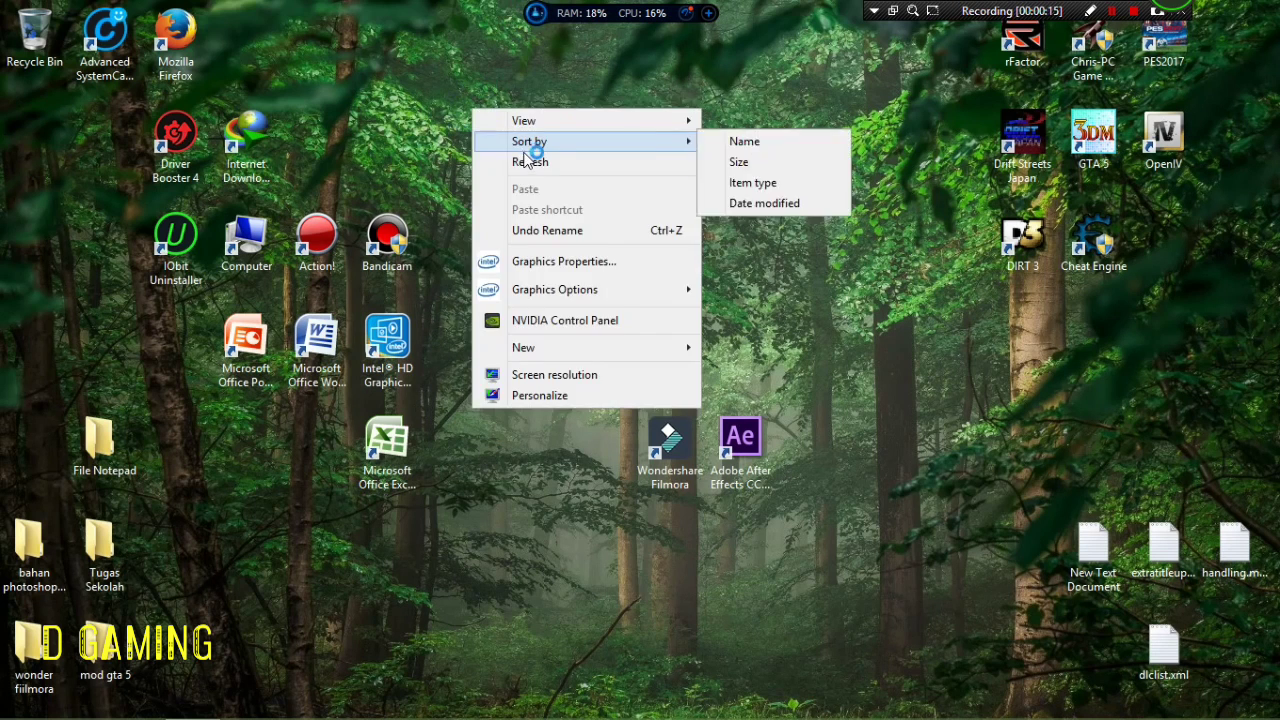
click(523, 157)
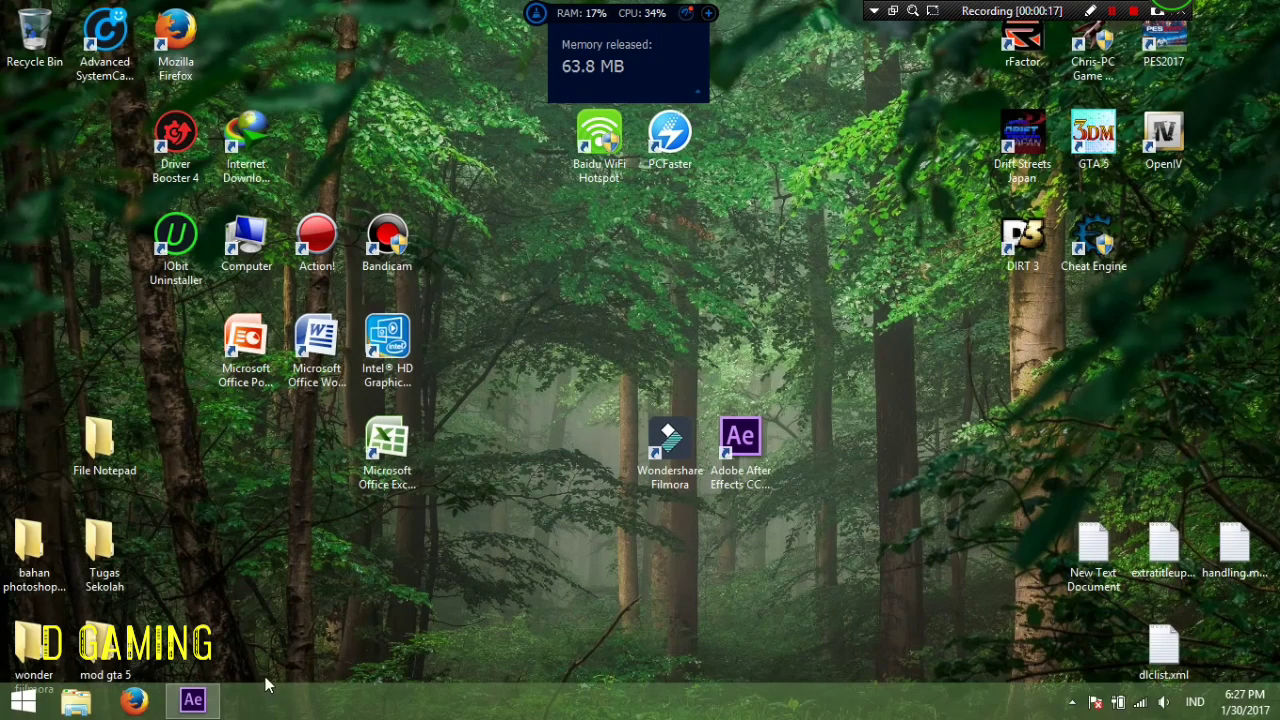
mouse_move(185, 704)
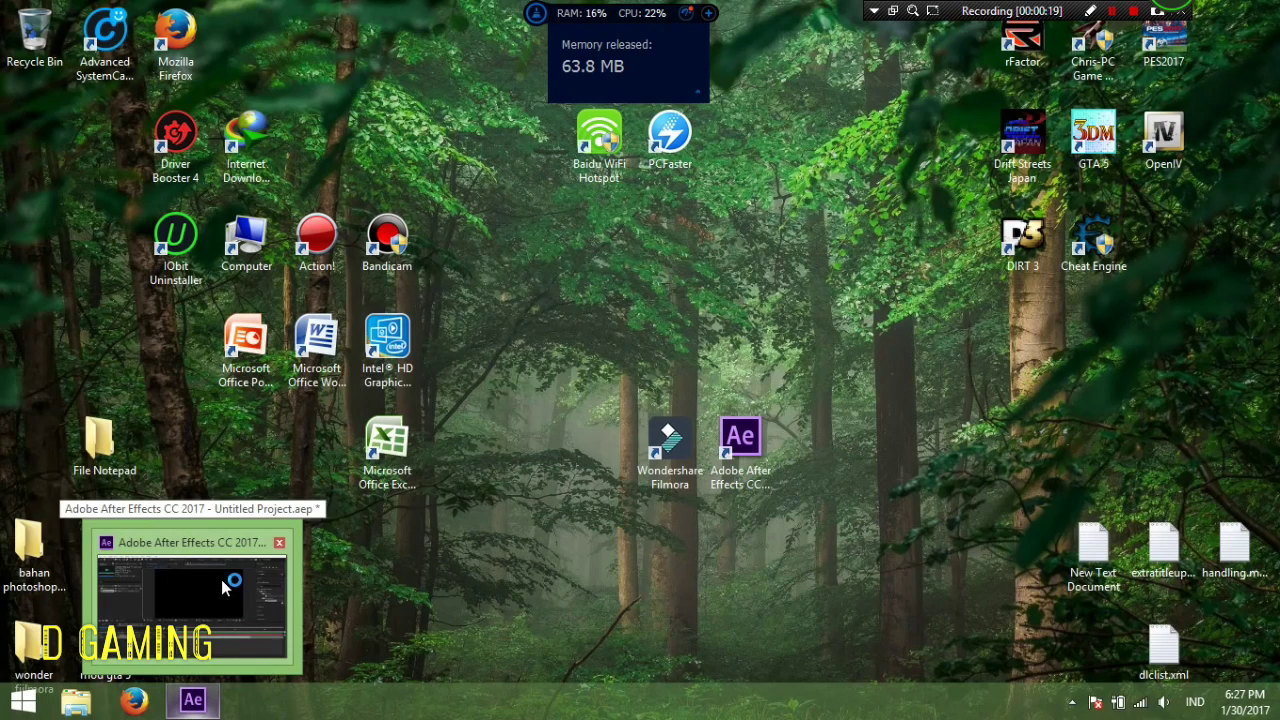
click(224, 587)
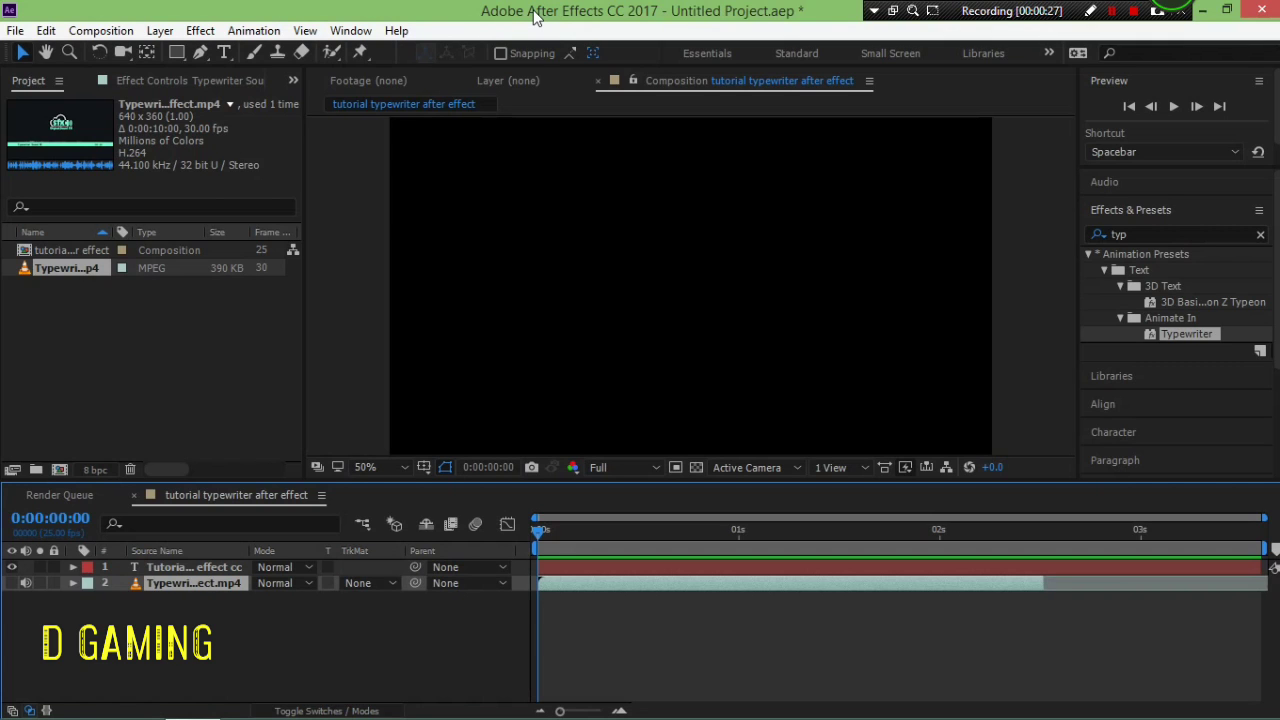
Step: Create a new composition named "tutorial typewriter demo" with the HDV/HDTV 720 25 preset
right_click(197, 320)
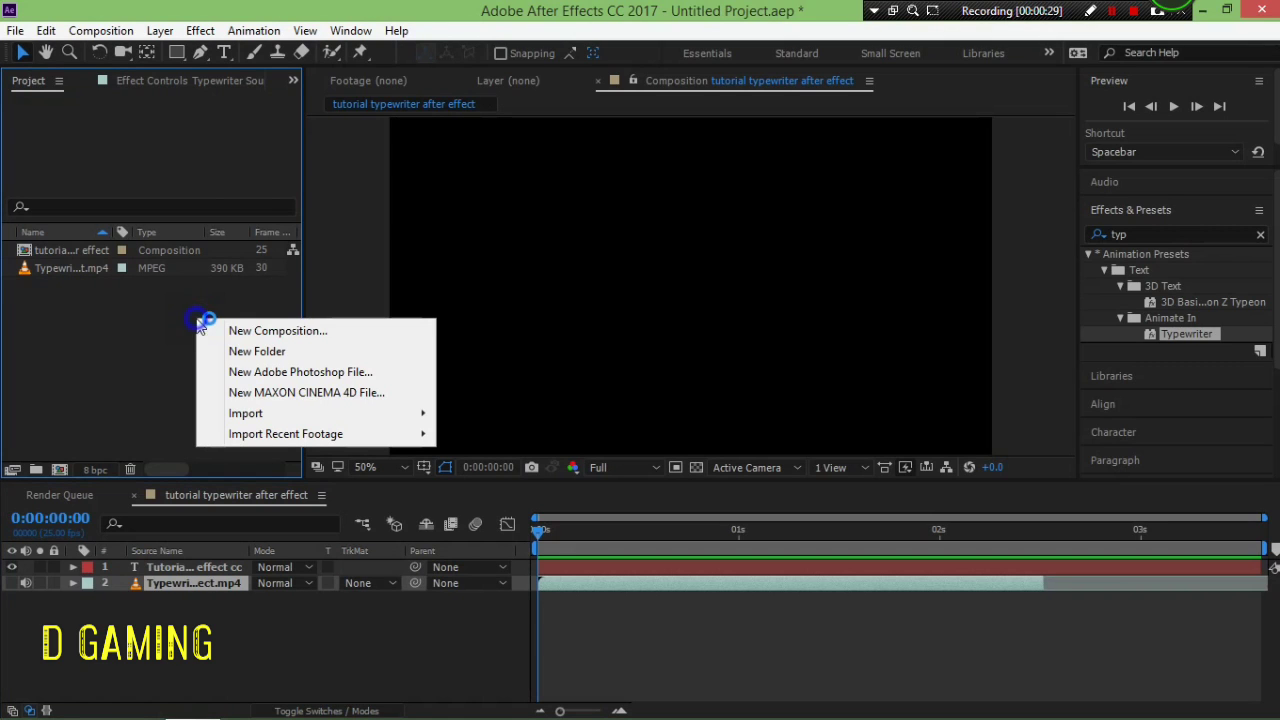
click(311, 334)
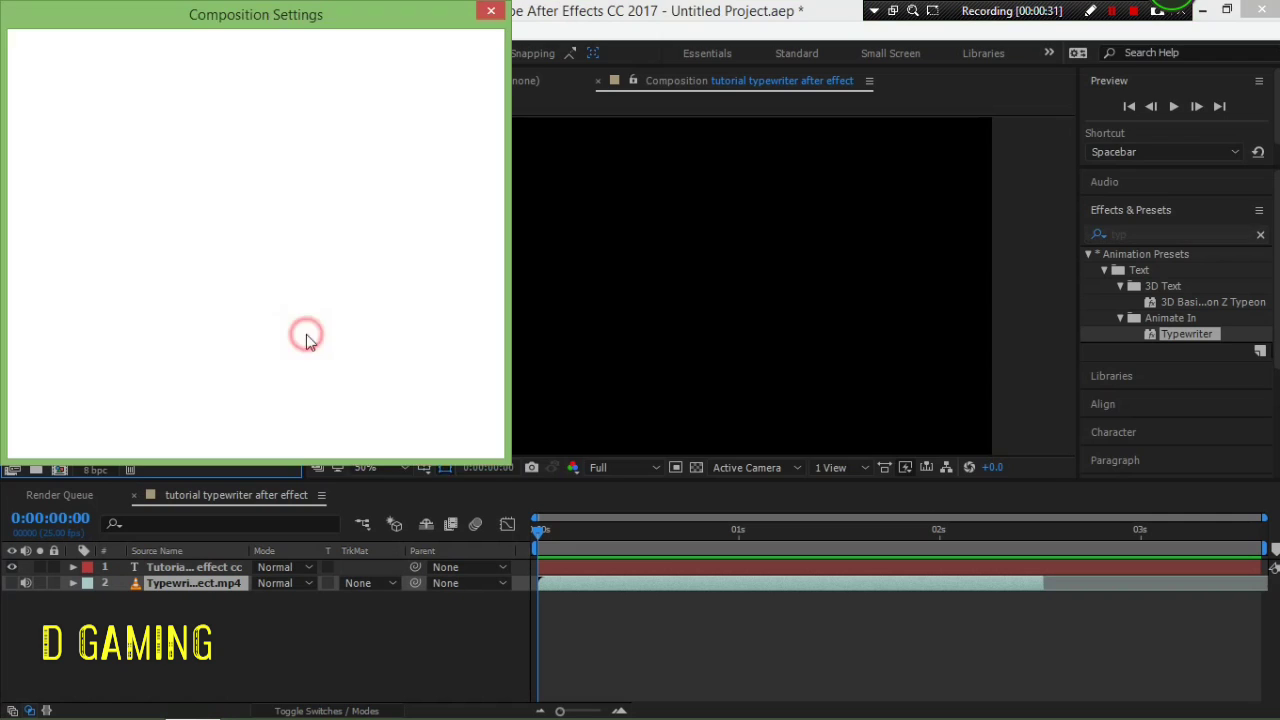
drag(277, 14, 518, 72)
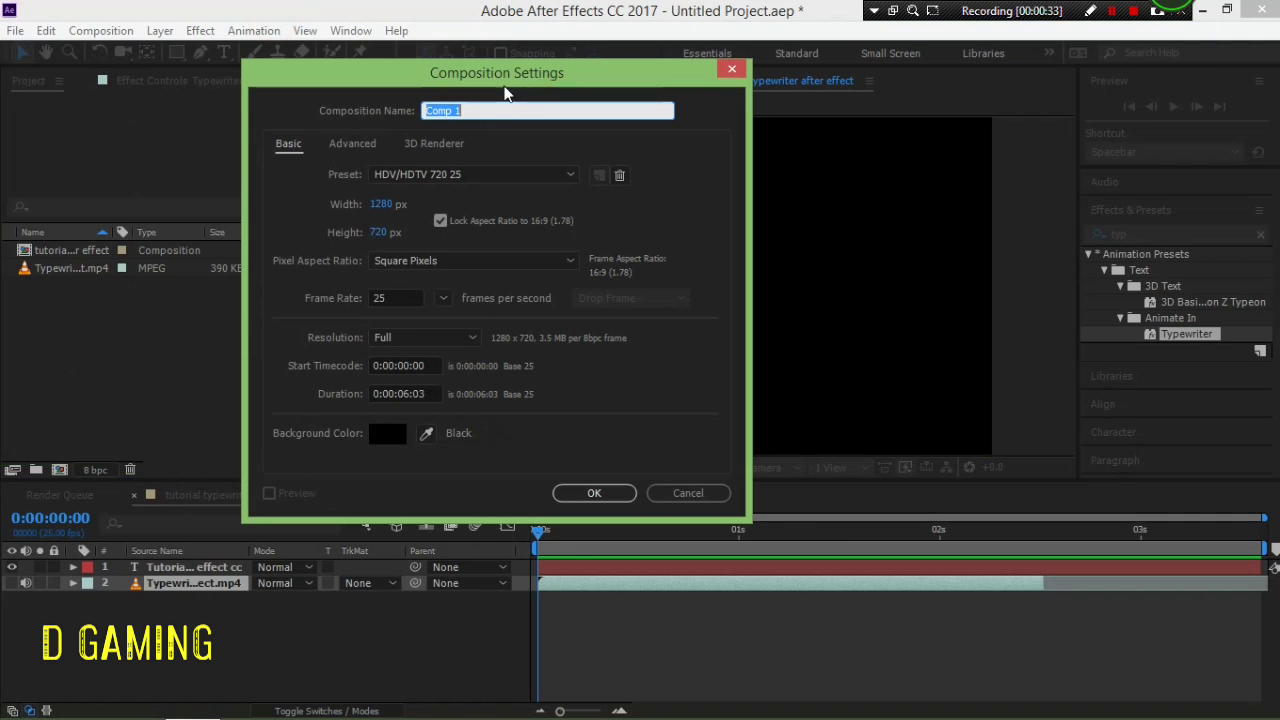
text(tutorial typewriter demo)
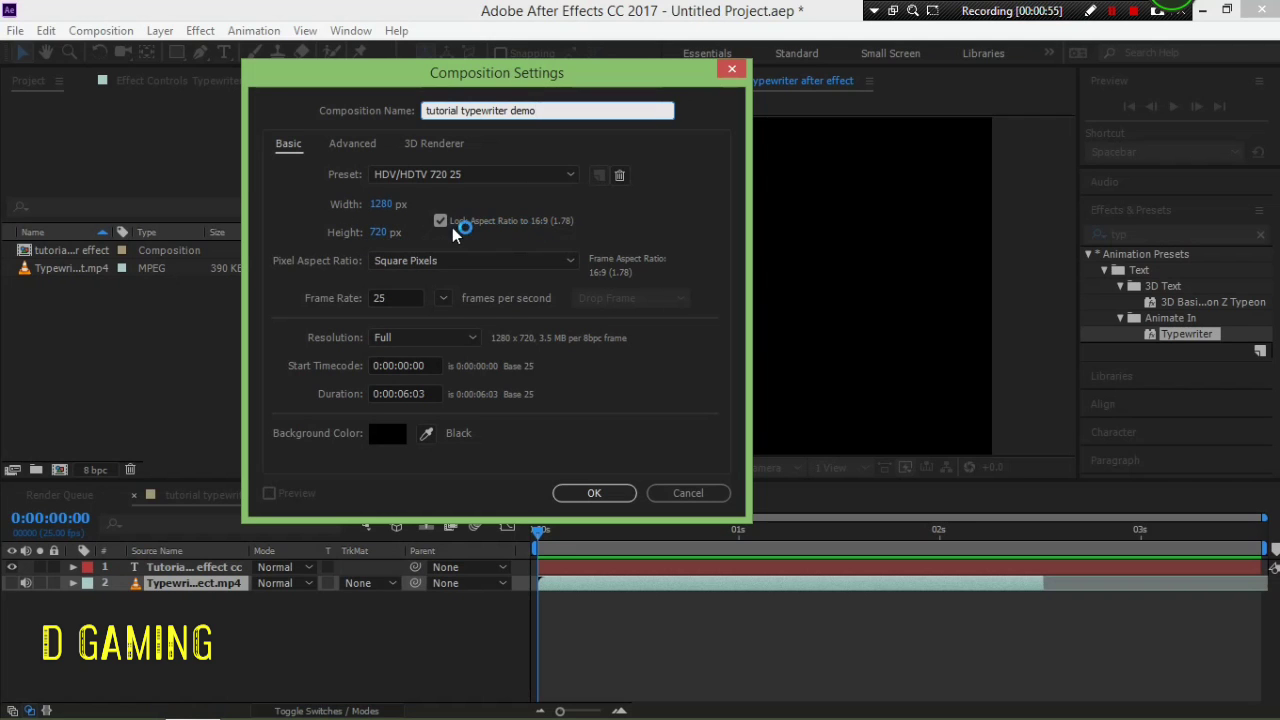
click(603, 493)
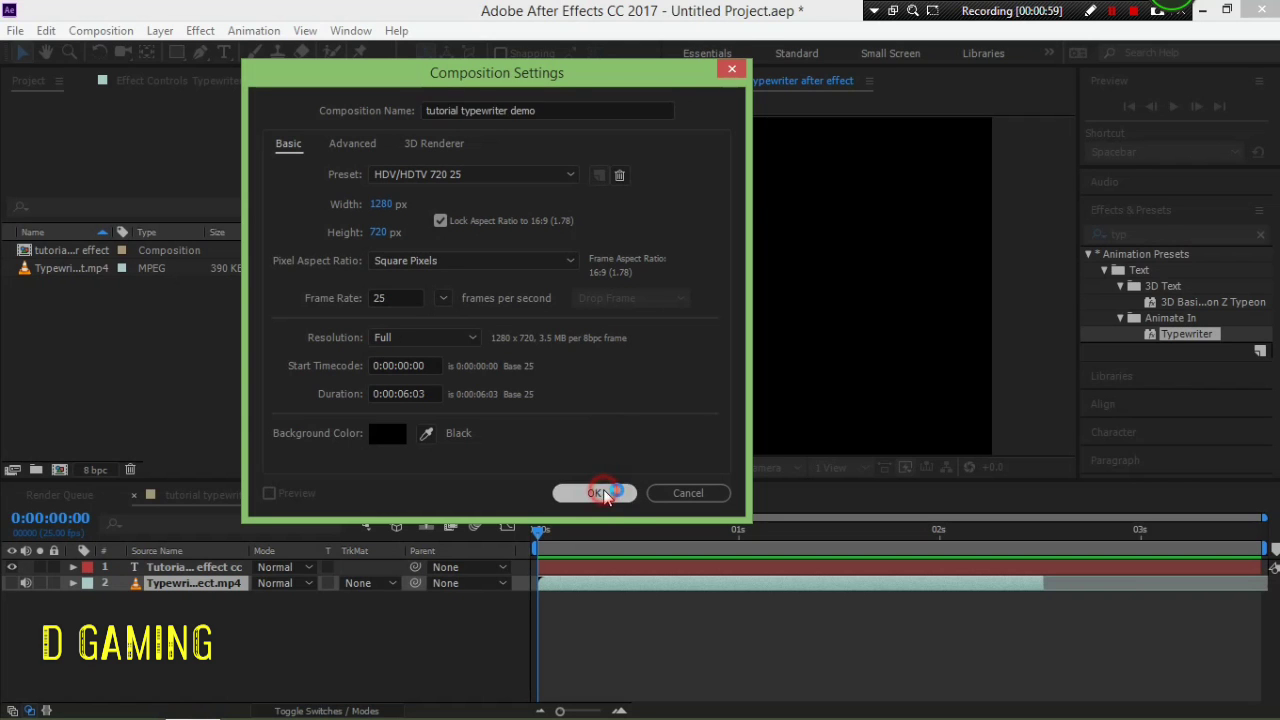
Step: Create a paragraph text box across most of the frame containing "tutorial typewriter after effect cc"
click(226, 54)
drag(412, 152, 948, 404)
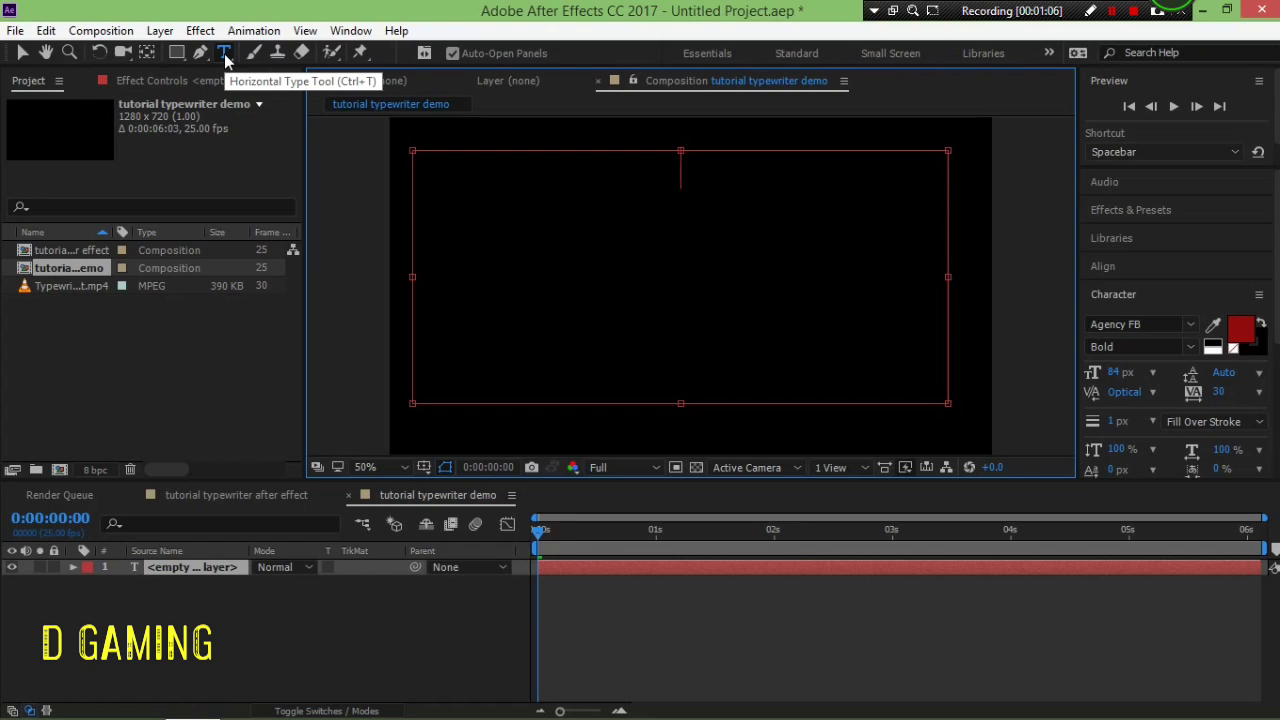
click(684, 171)
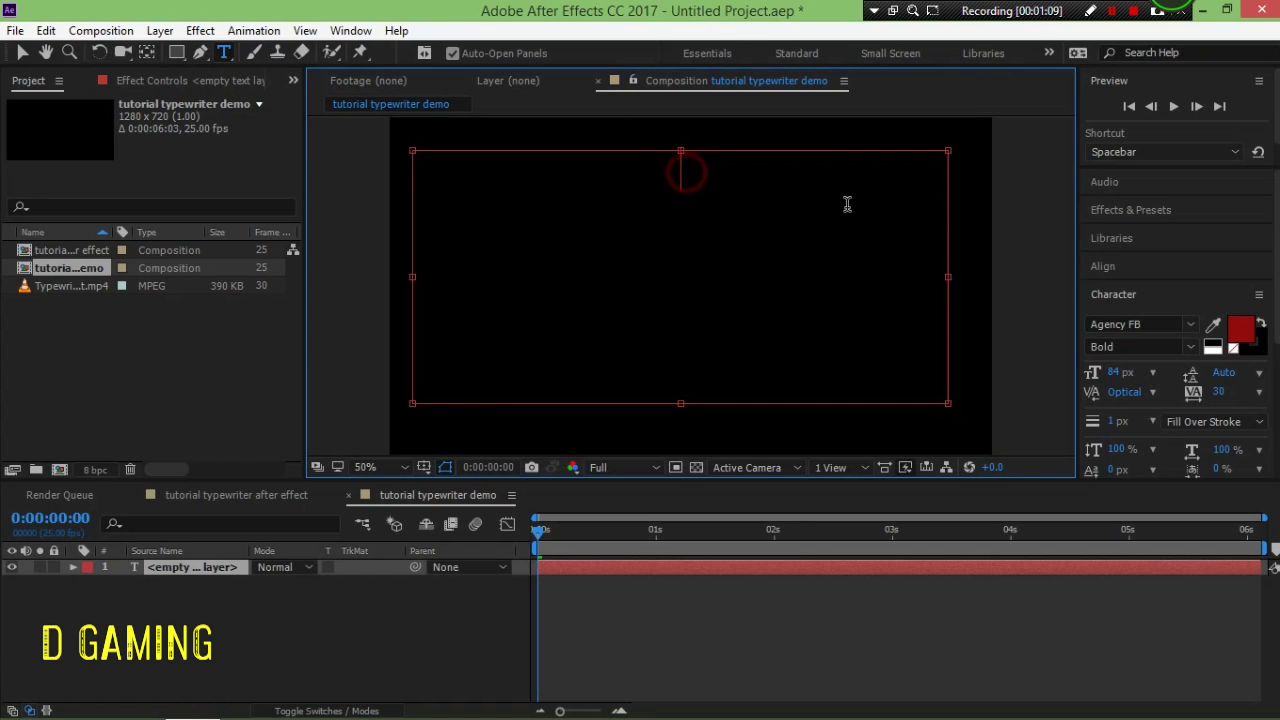
text(tutorial typewriter after effect )
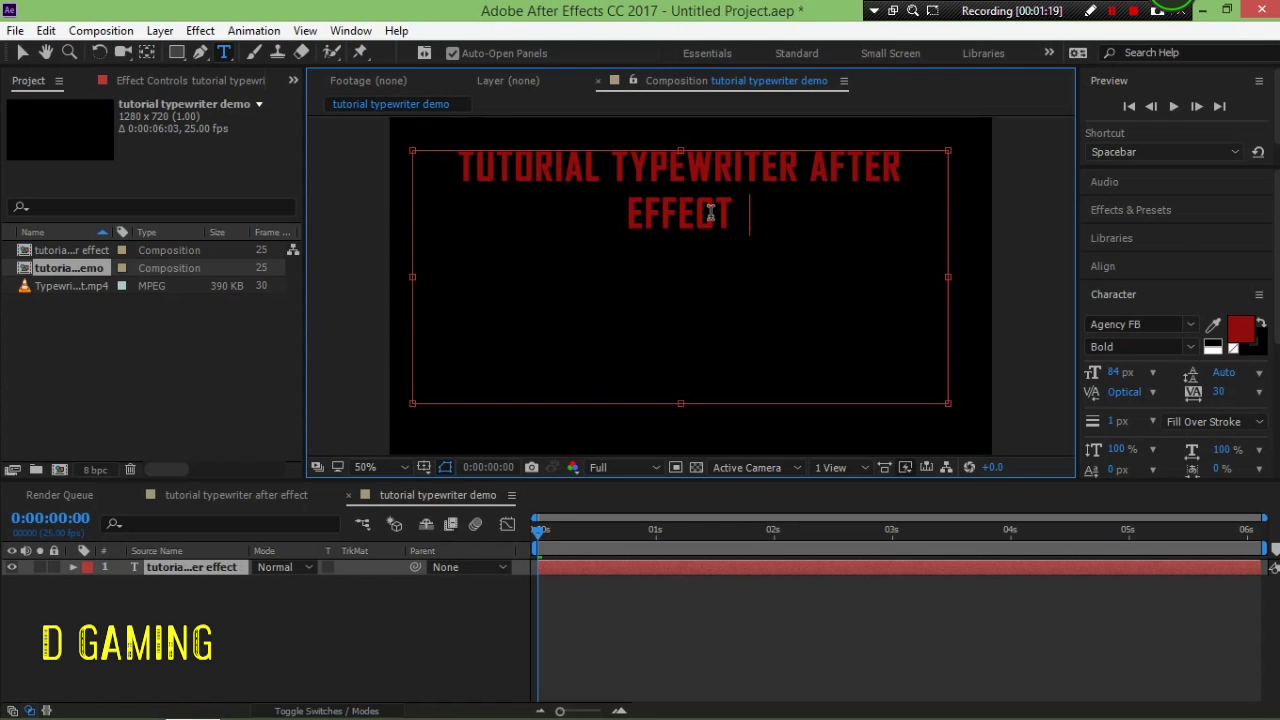
text(cc)
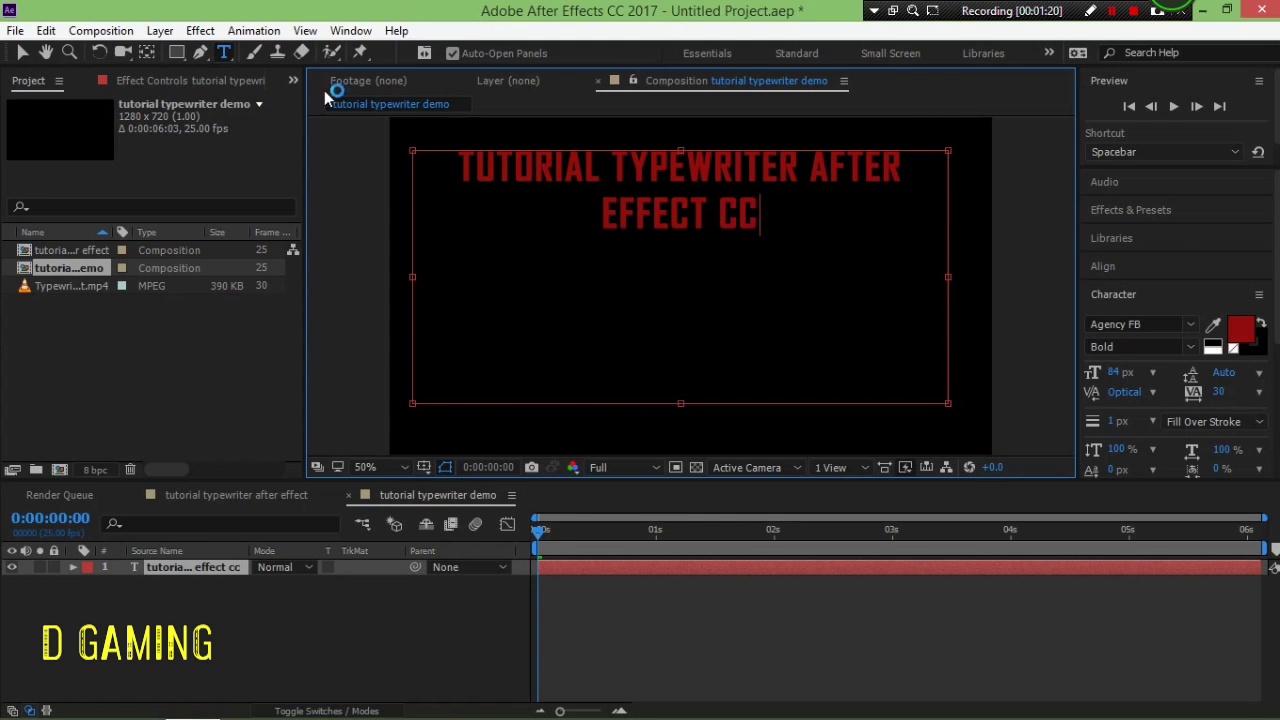
Step: Move the text down and align it to the horizontal and vertical centre of the composition
click(24, 54)
drag(747, 183, 754, 249)
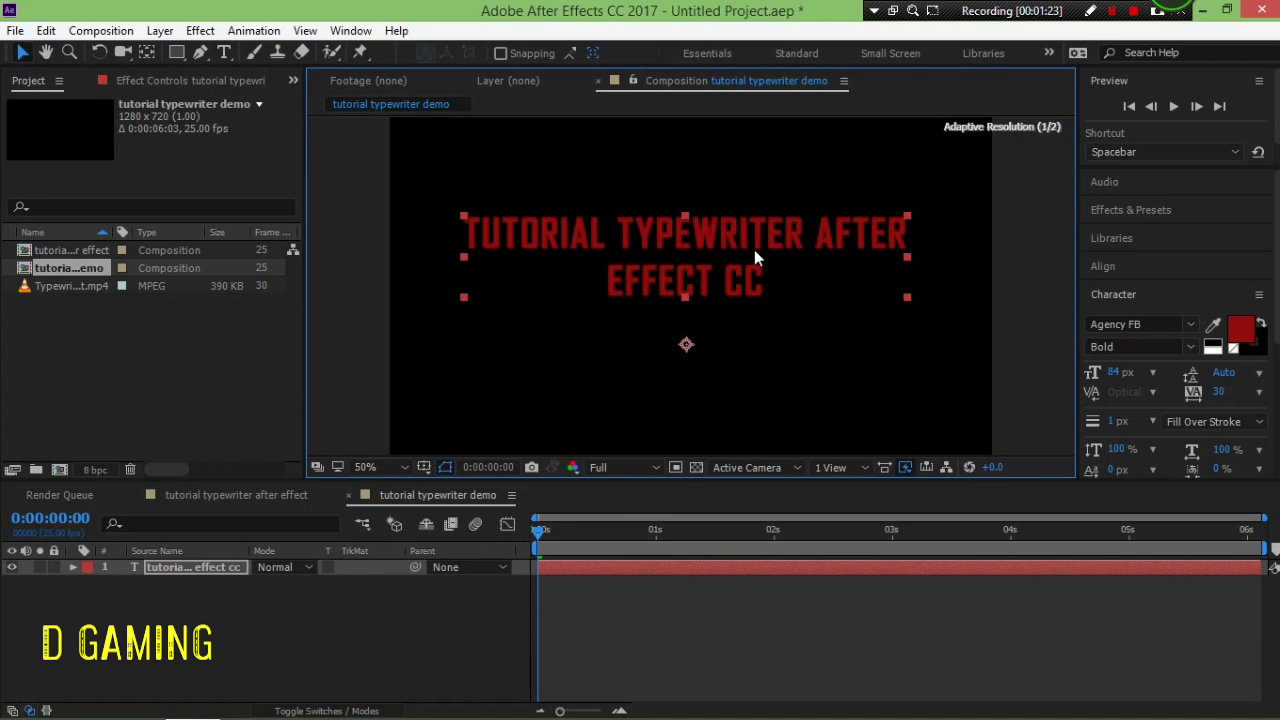
click(1110, 292)
click(1157, 268)
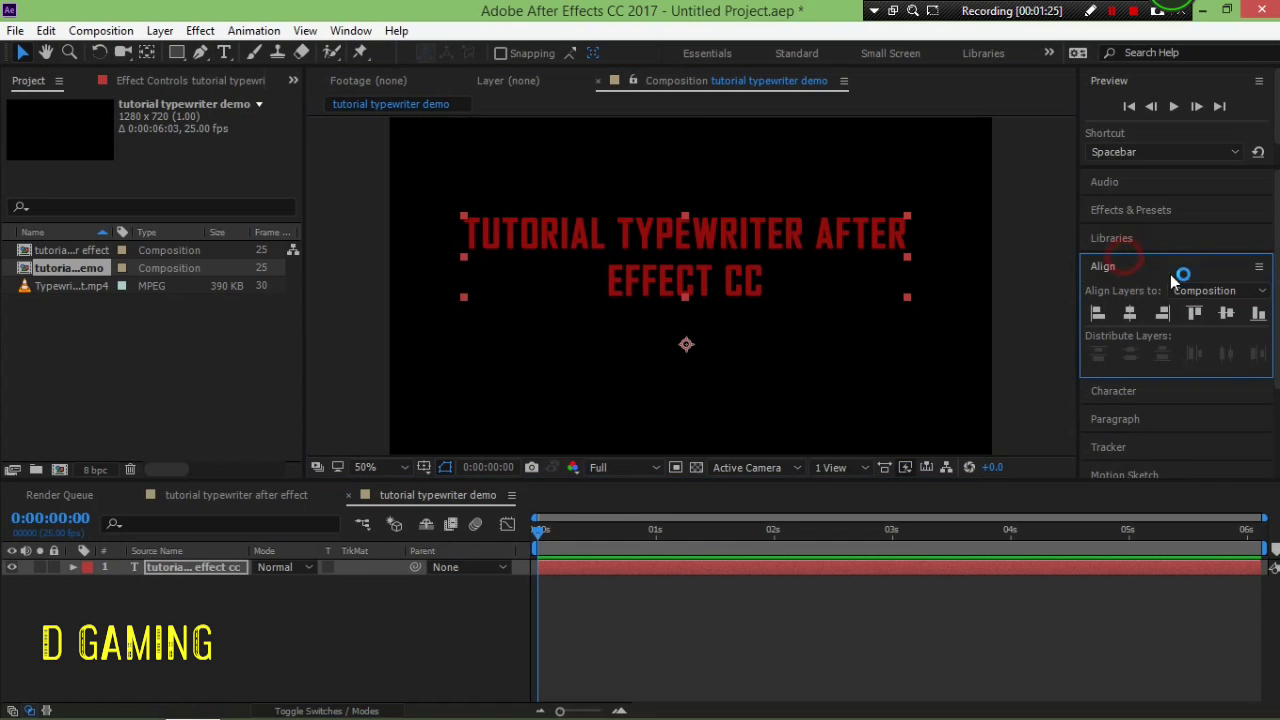
click(1130, 313)
click(1226, 313)
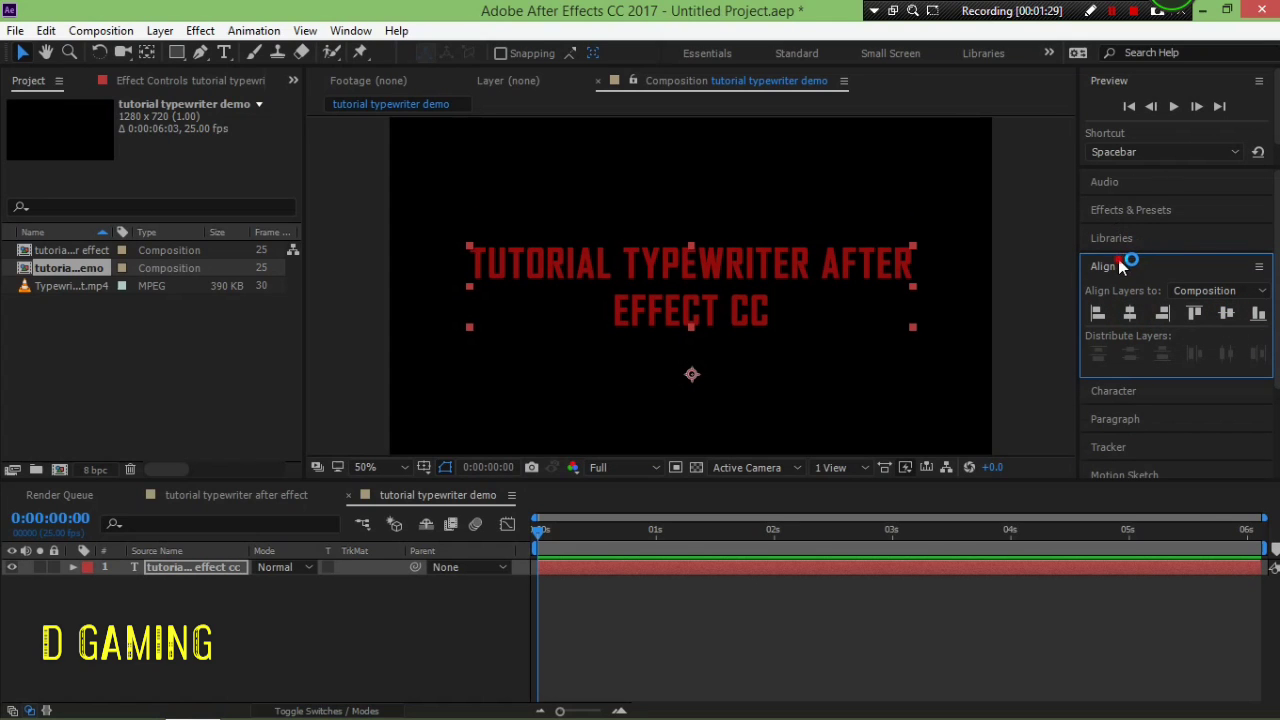
click(1122, 265)
Step: Add the typewriter sound MP4 as a layer below the text and hide its picture
mouse_move(540, 531)
mouse_down()
mouse_move(580, 528)
mouse_move(538, 530)
mouse_up()
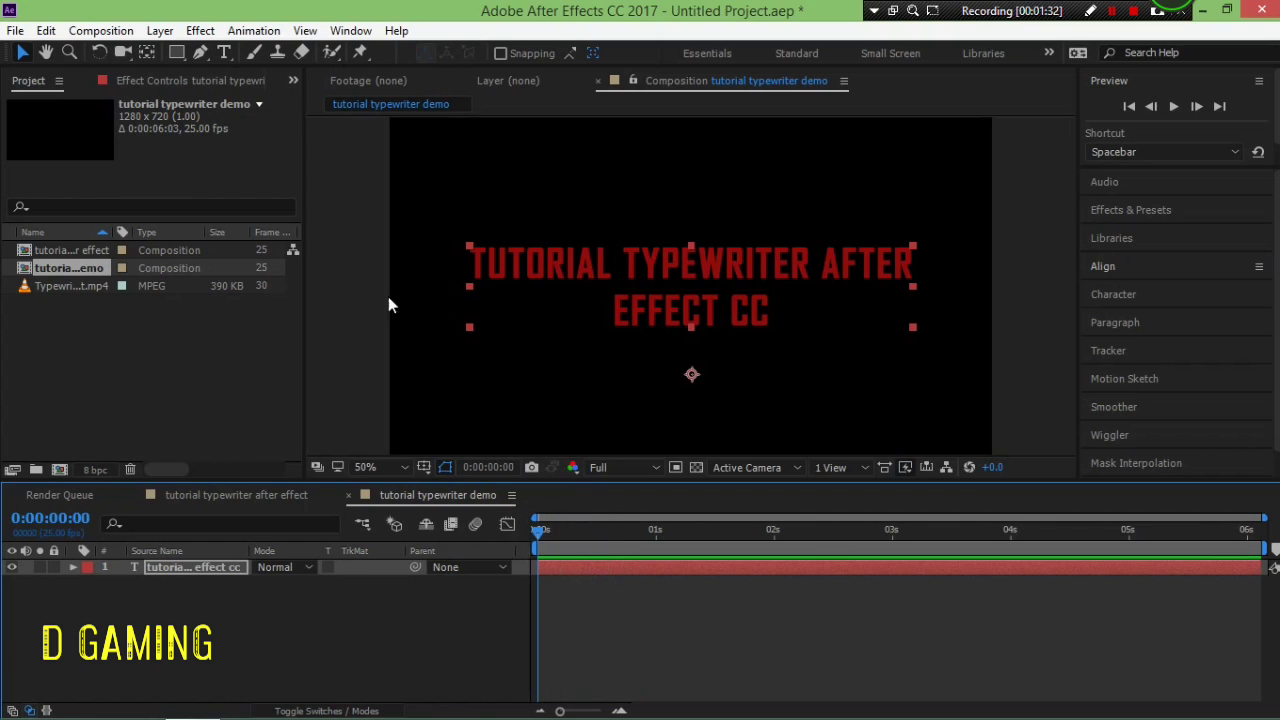
click(183, 370)
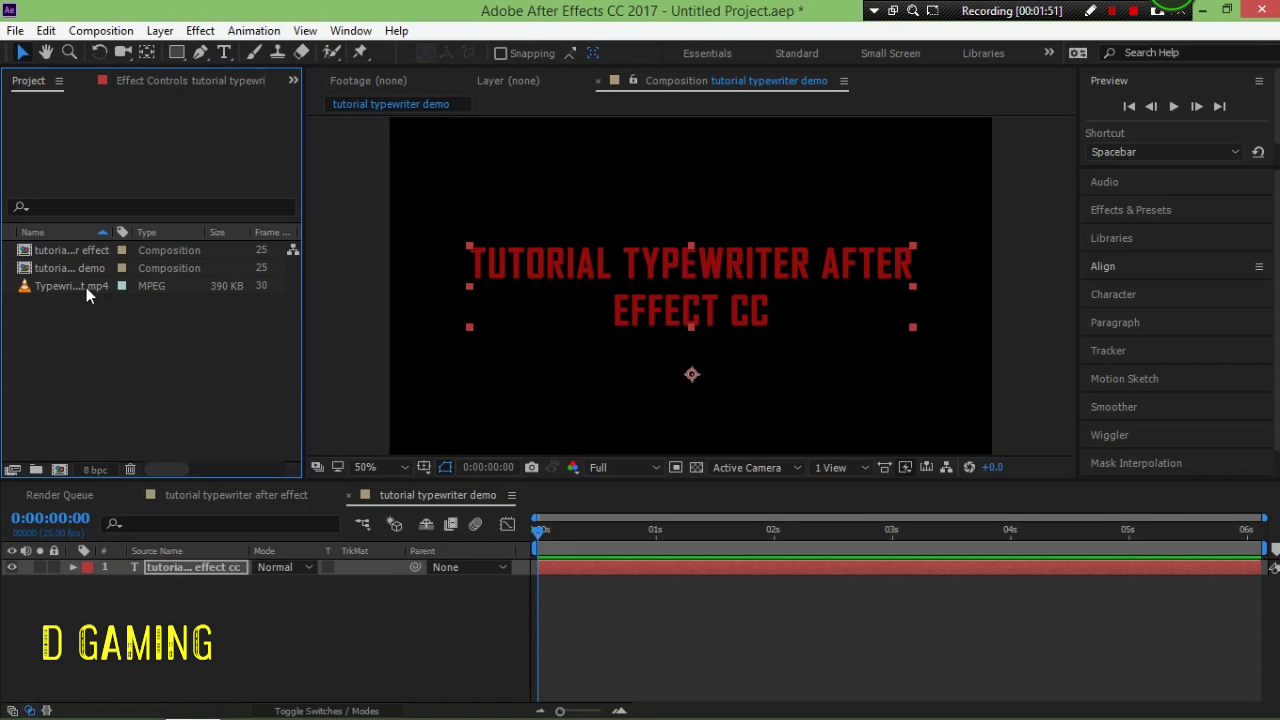
drag(84, 287, 126, 334)
drag(66, 291, 252, 579)
mouse_move(598, 326)
mouse_down()
mouse_move(625, 309)
mouse_move(612, 316)
mouse_up()
click(10, 585)
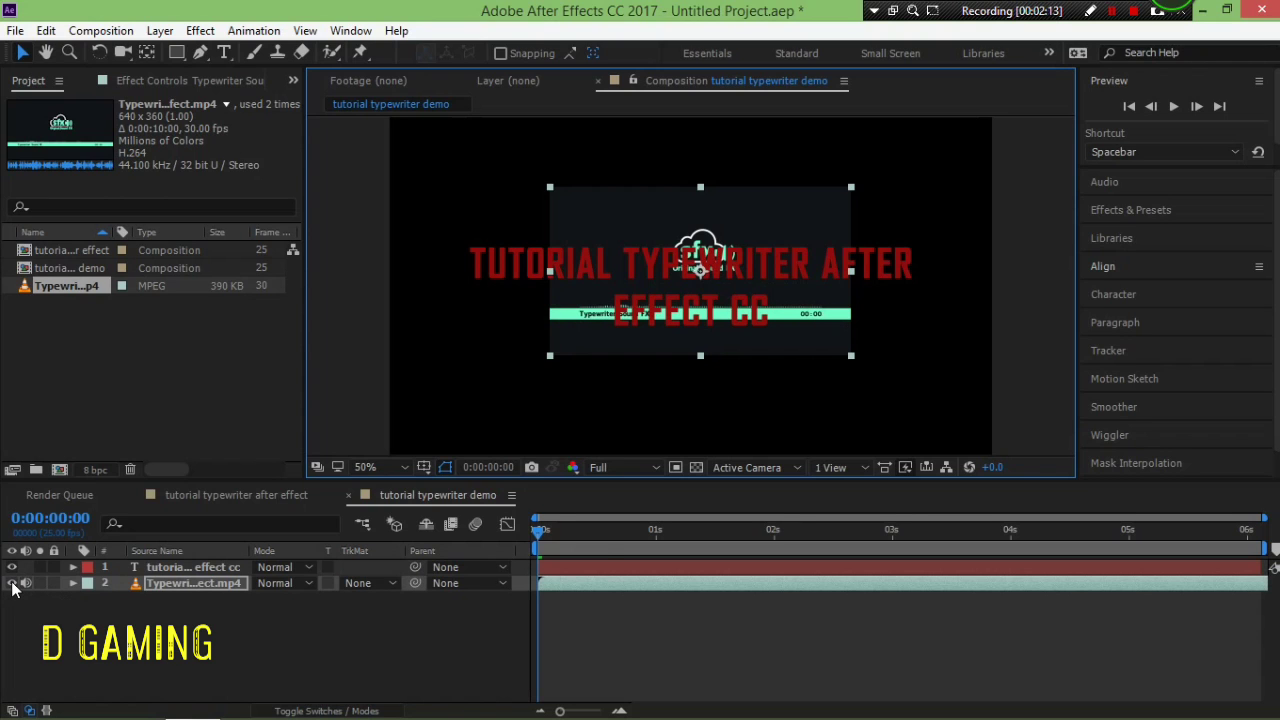
click(12, 585)
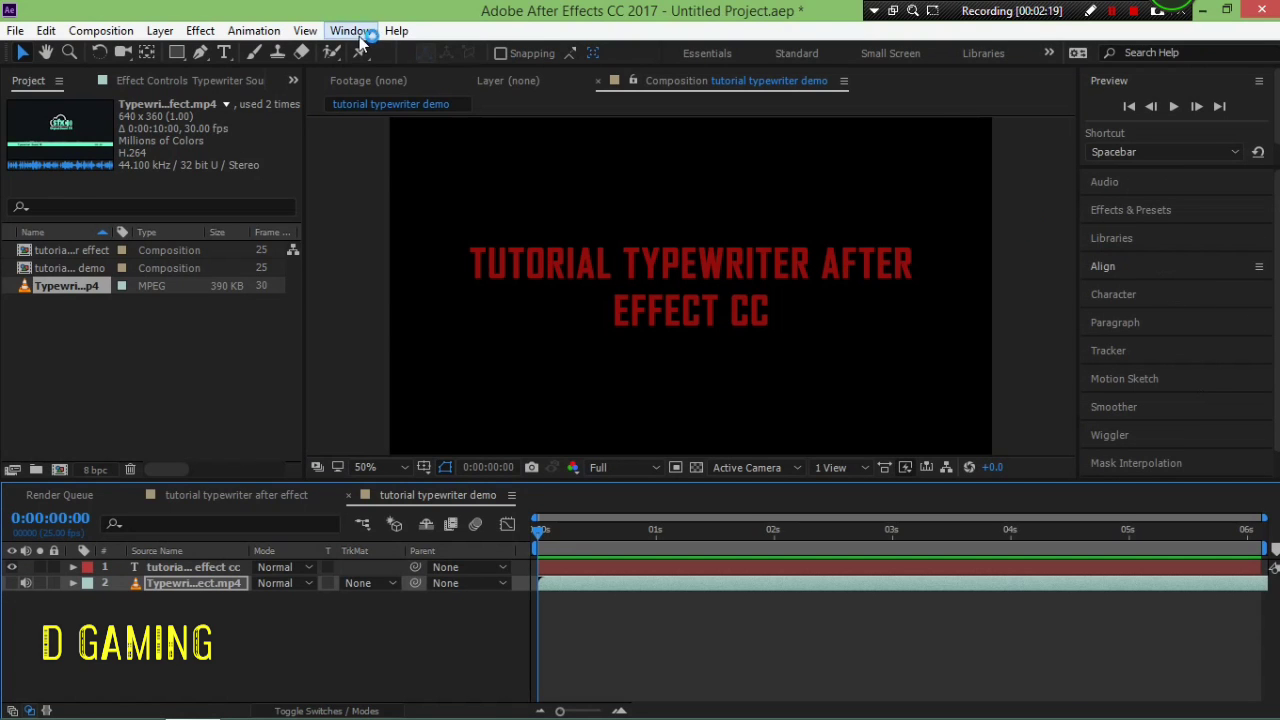
Step: Search the effects and presets for "typewriter" and apply the Typewriter preset to the text layer
click(1140, 209)
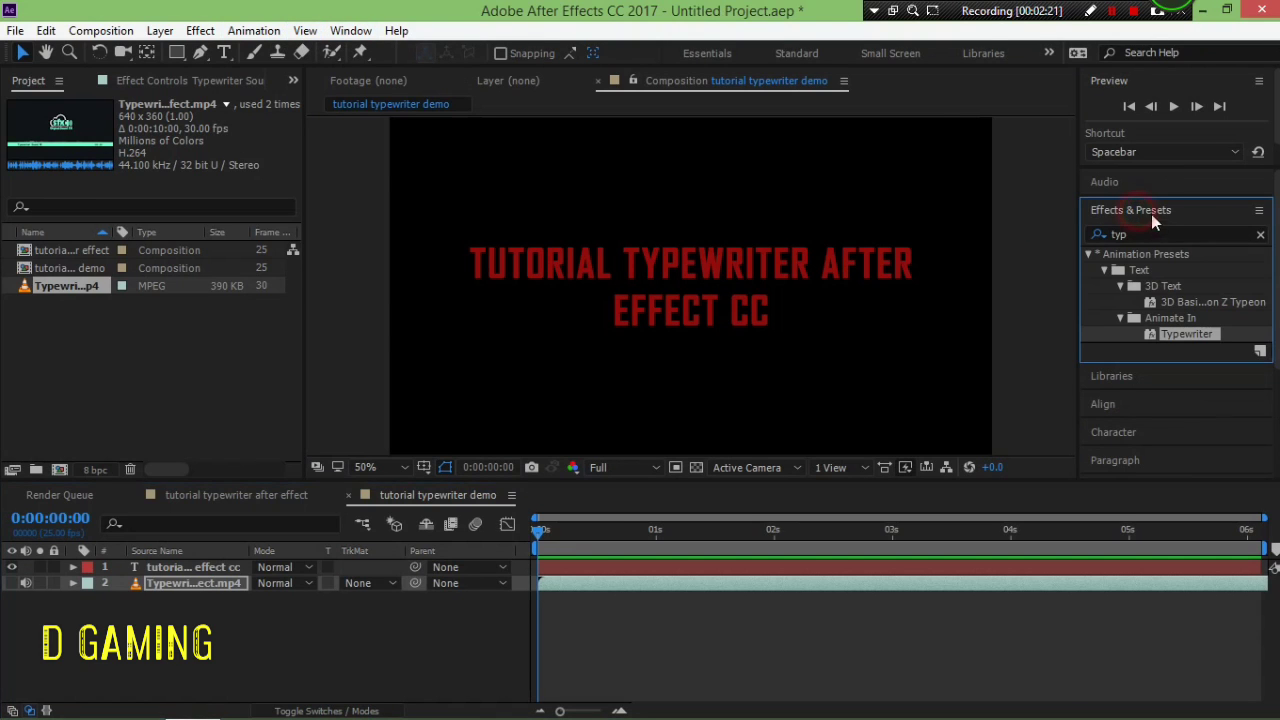
click(1145, 232)
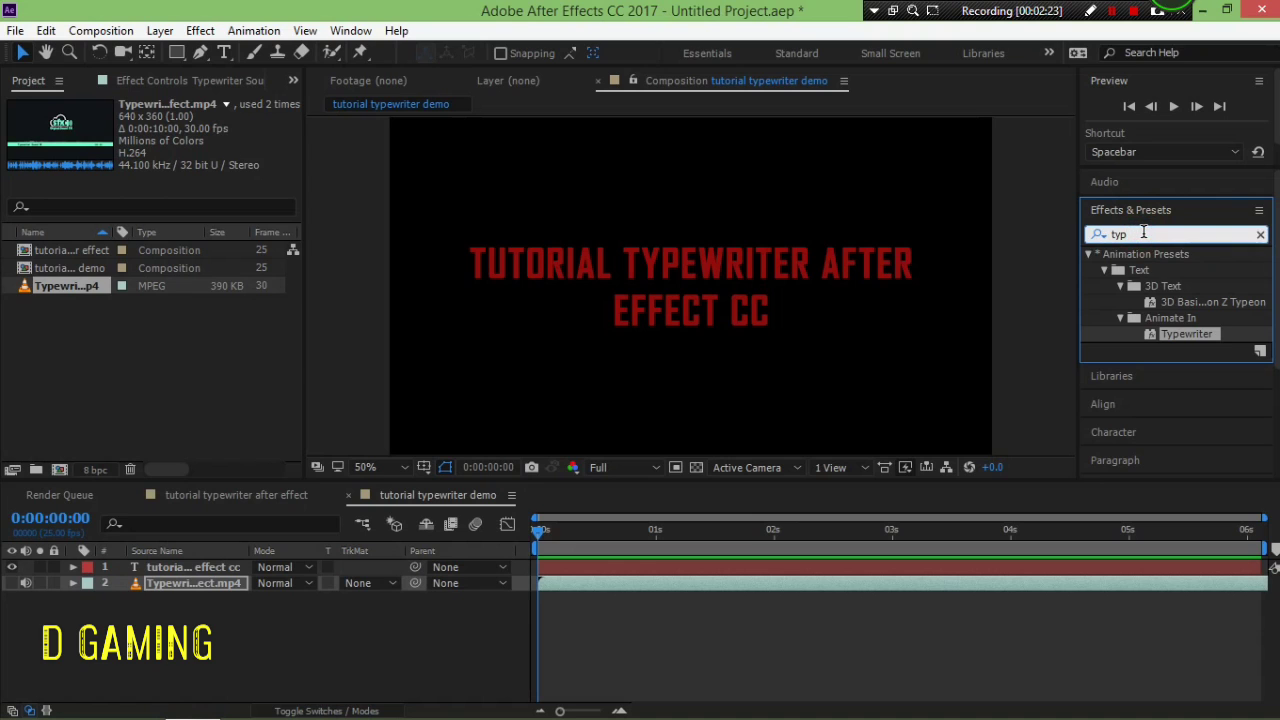
text(type)
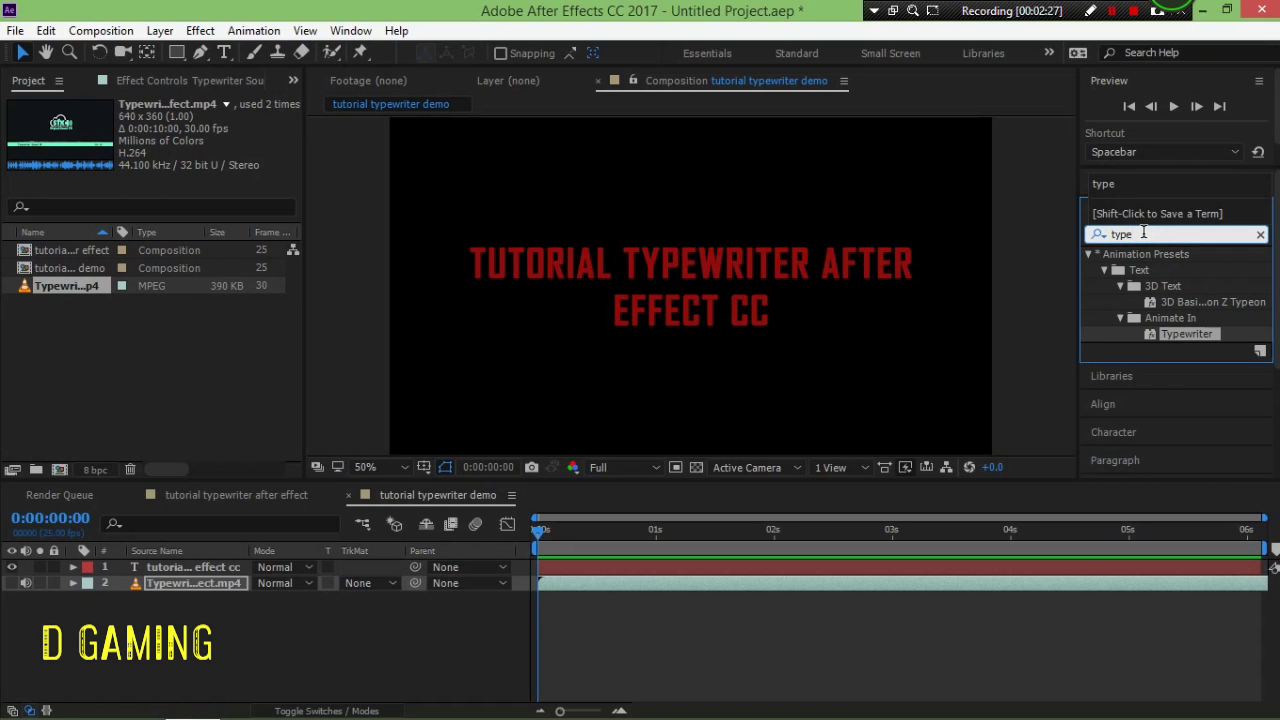
text(writer)
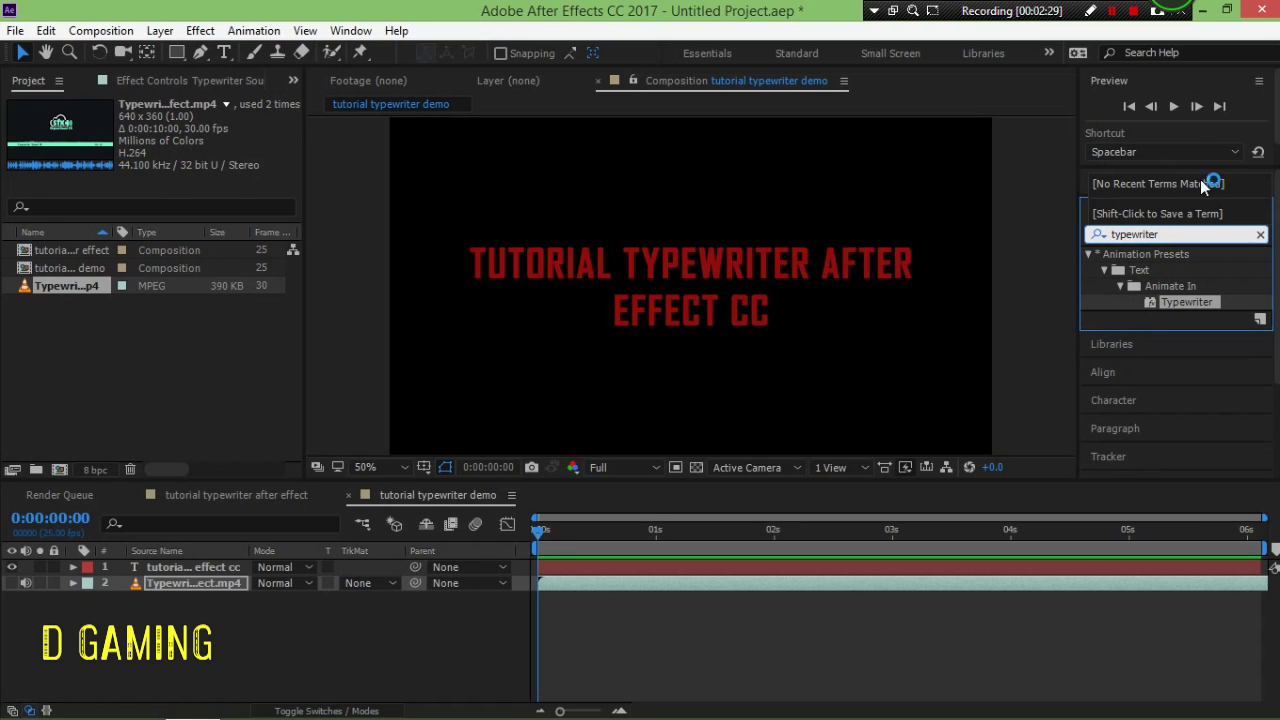
drag(1200, 301, 700, 273)
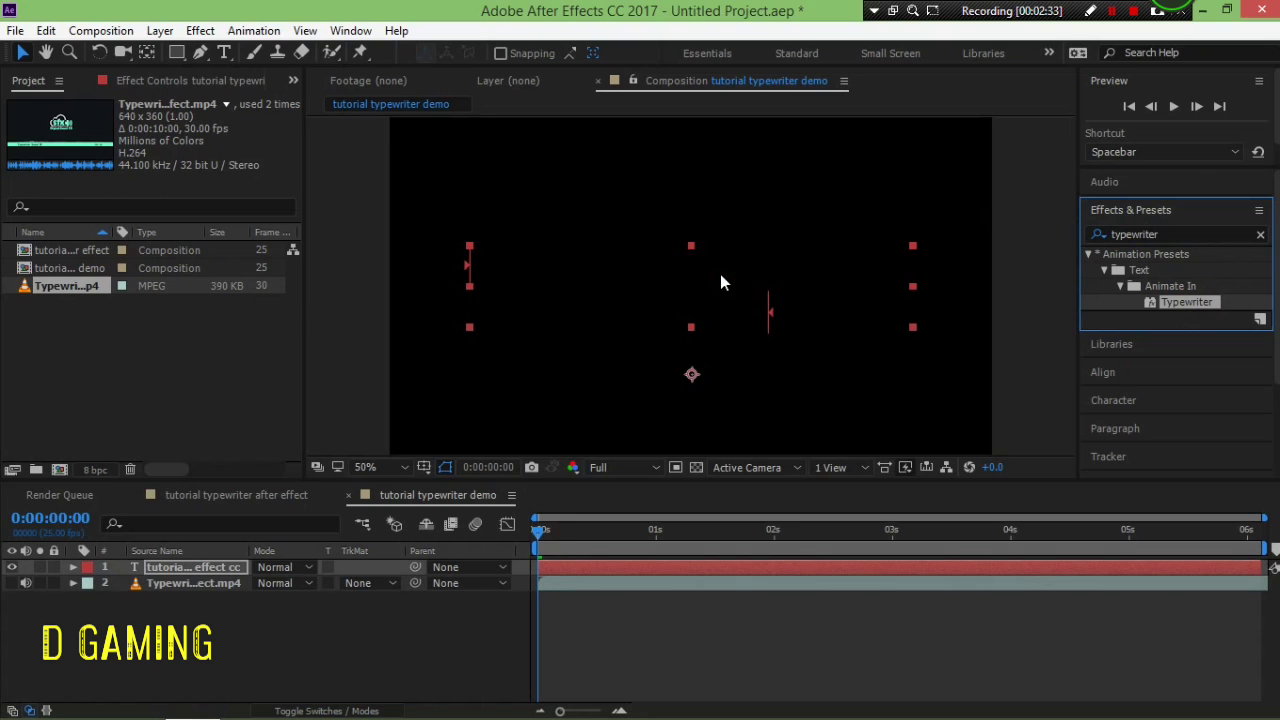
Step: Preview the typewriter animation from the start of the composition
key(space)
drag(785, 526, 455, 536)
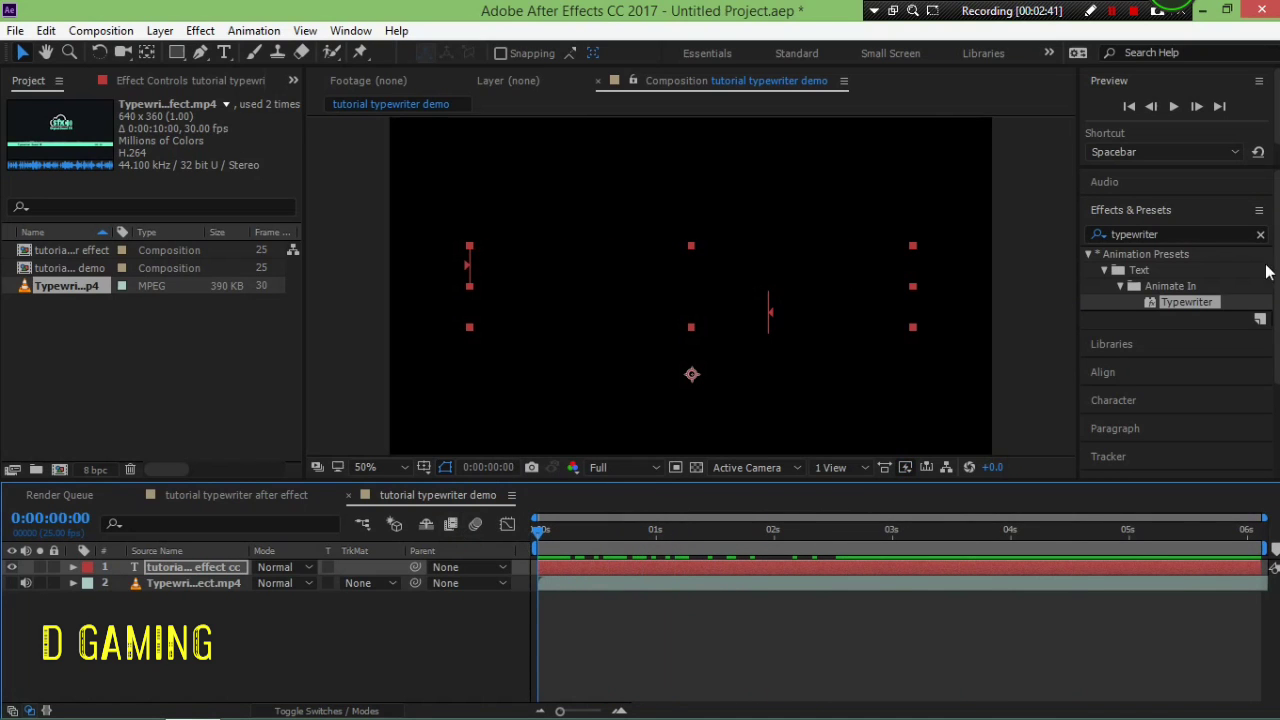
key(space)
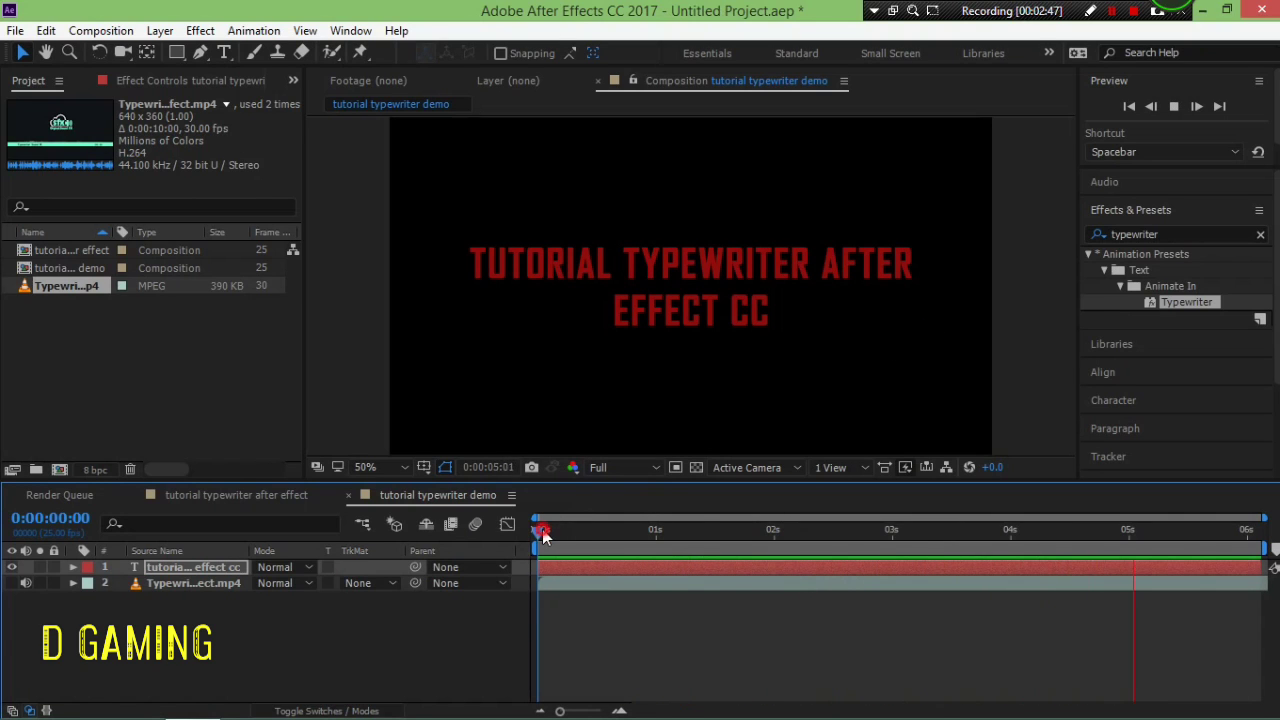
Step: Scrub to the end of the typing animation and place the playhead at 0:00:02:12
click(831, 530)
click(958, 545)
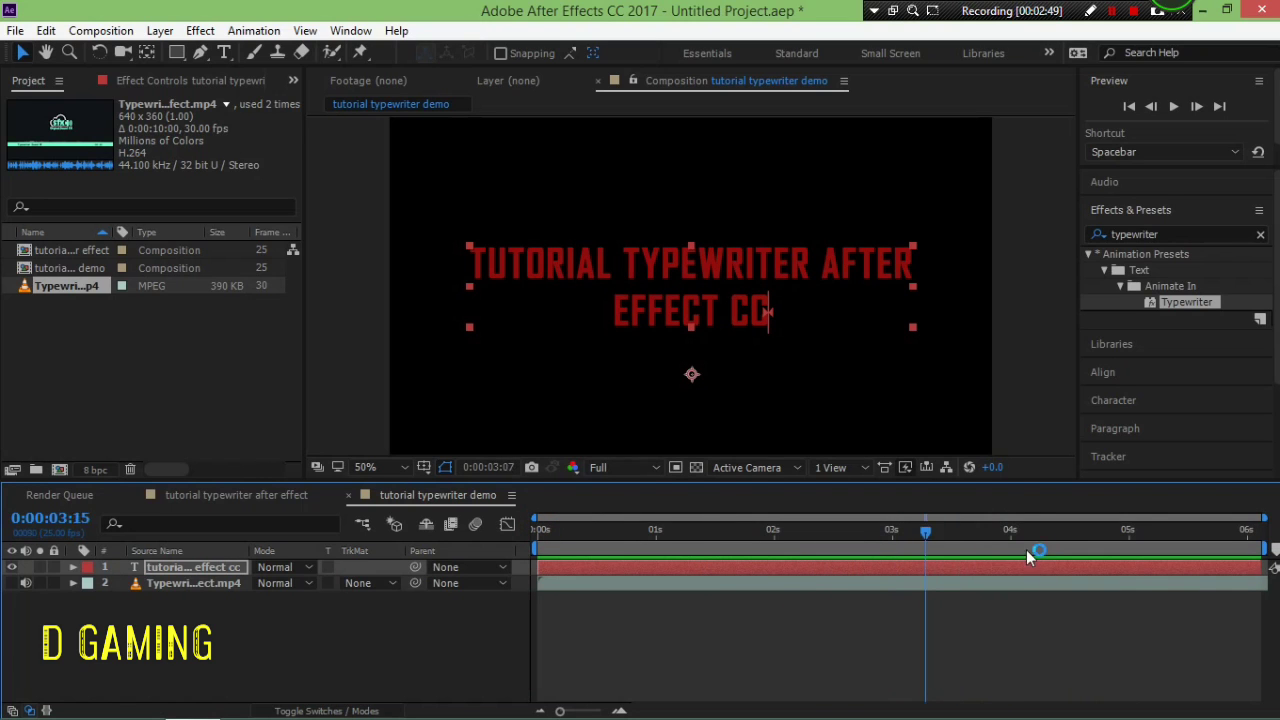
drag(1025, 556, 836, 556)
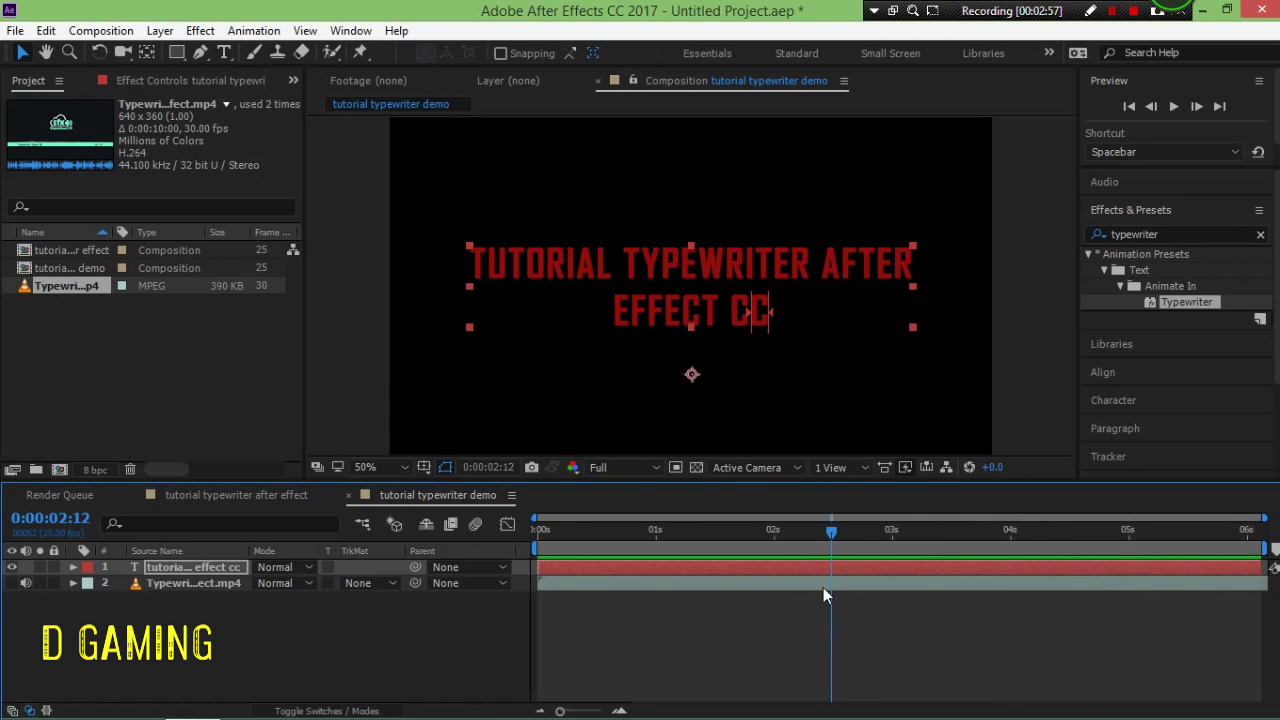
drag(1239, 588, 1159, 588)
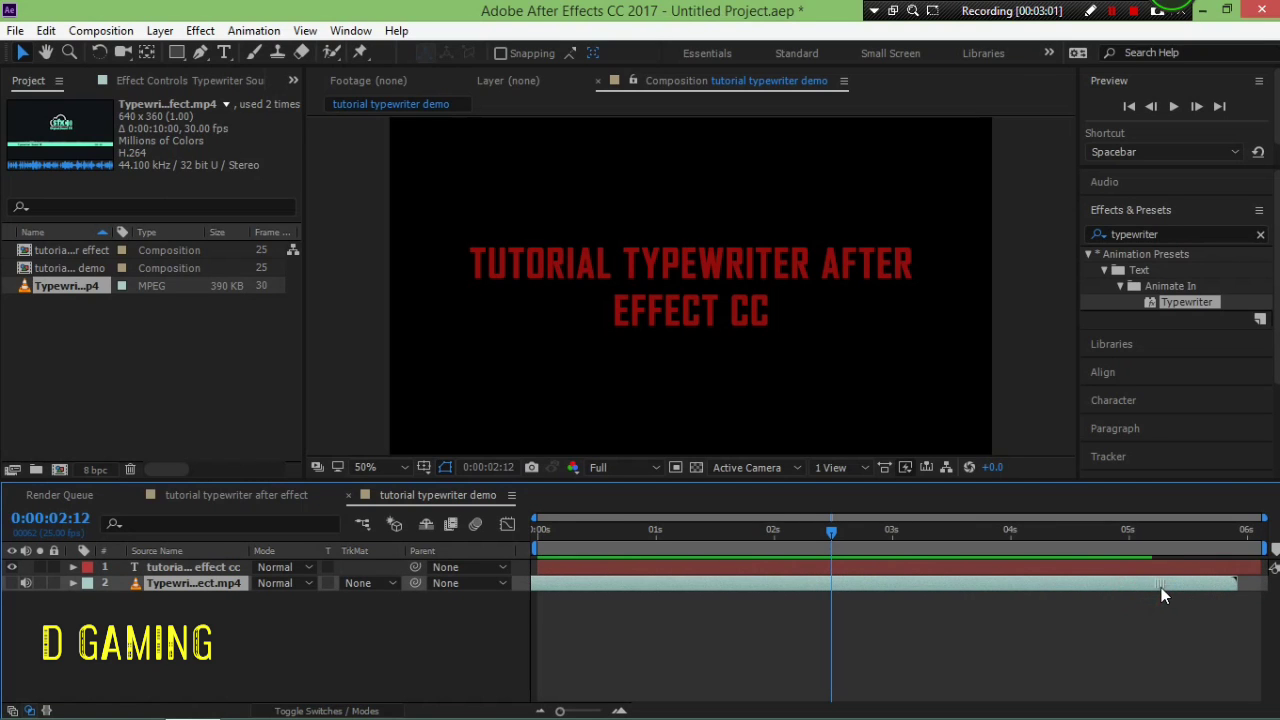
drag(1237, 582, 1052, 594)
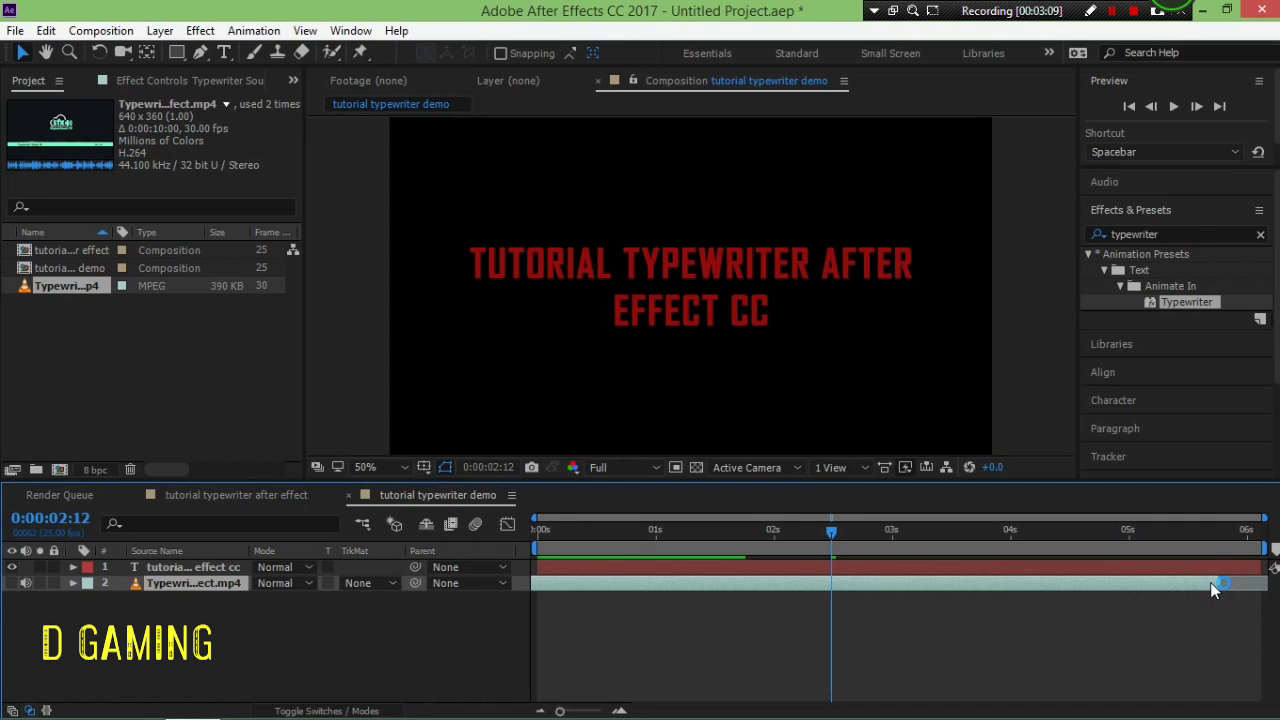
drag(1225, 584, 1055, 588)
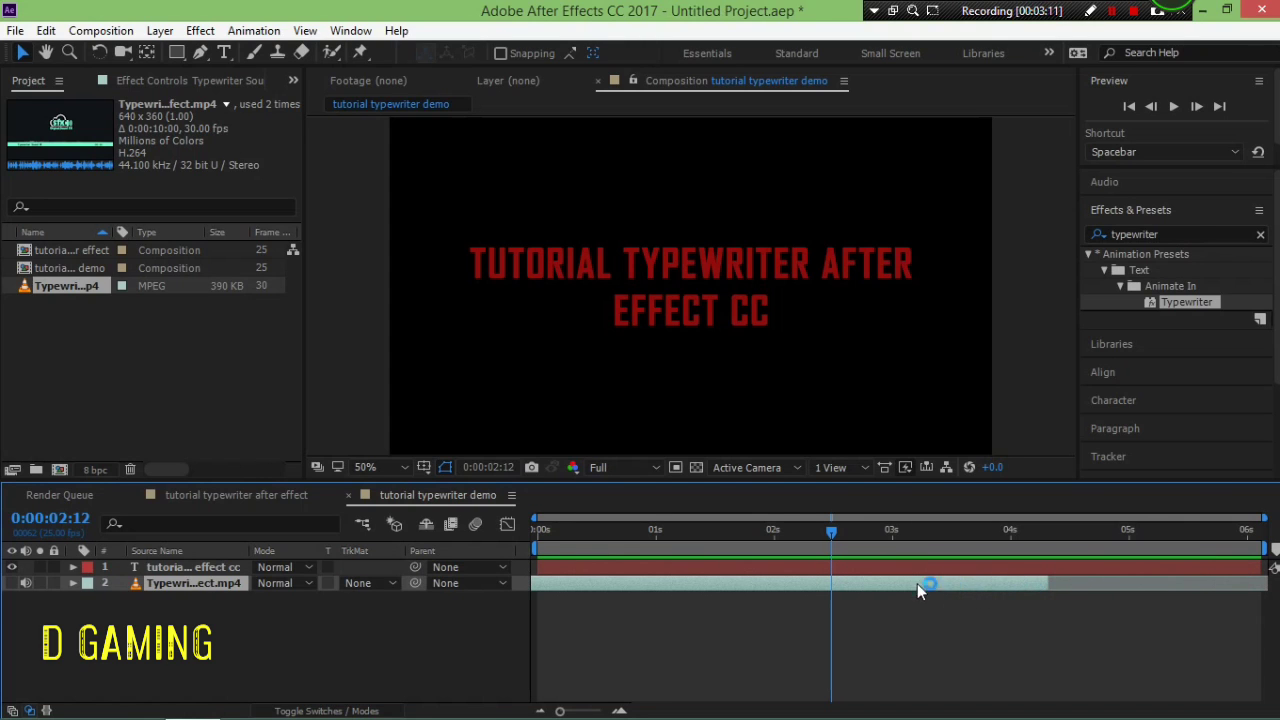
key(ctrl+z)
drag(1265, 584, 1176, 585)
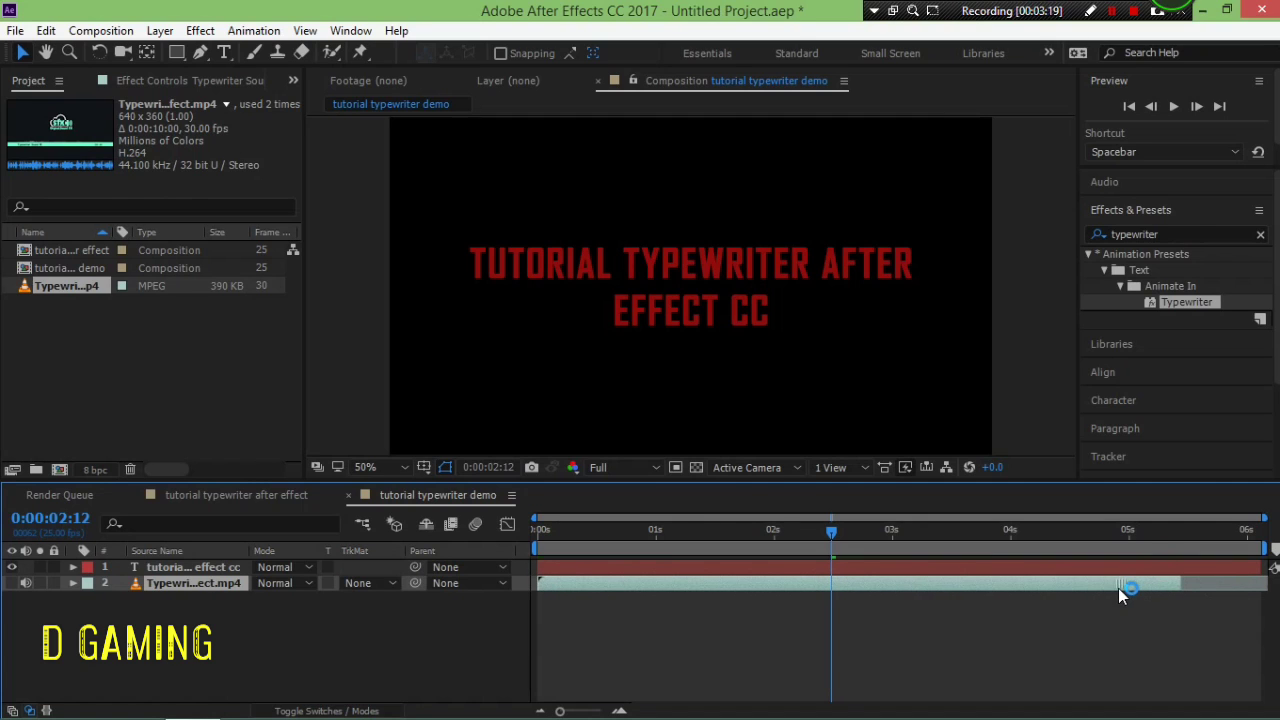
drag(1177, 584, 1265, 590)
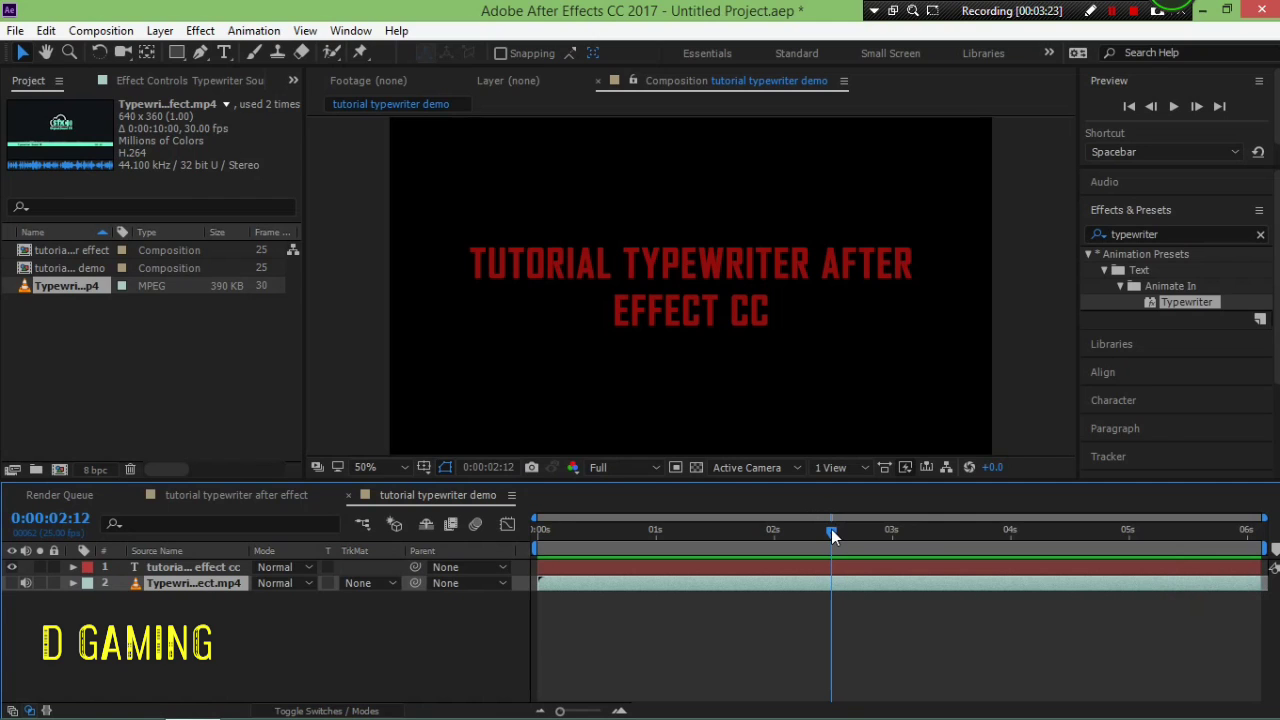
Step: Trim the end of the typewriter sound layer to the playhead at 0:00:02:12
click(1246, 585)
drag(1246, 585, 832, 600)
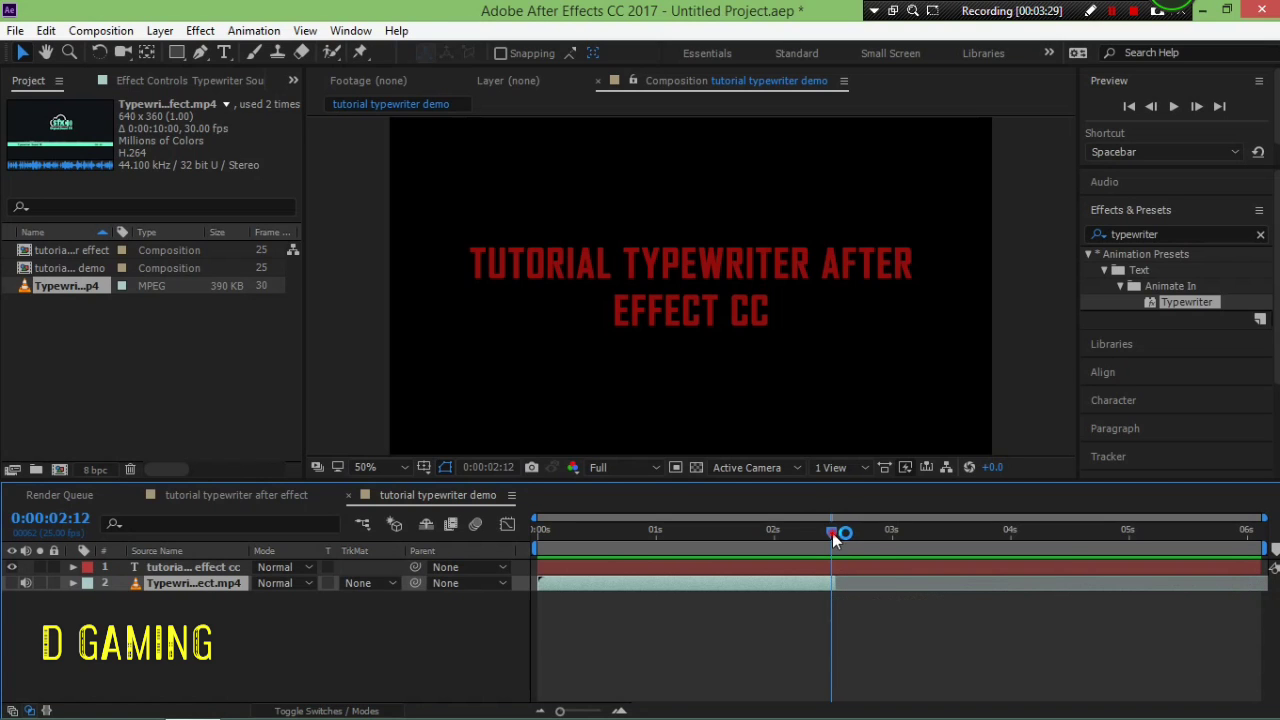
Step: Play back the composition from the start to check the typing animation with the trimmed sound
drag(837, 531, 446, 543)
key(space)
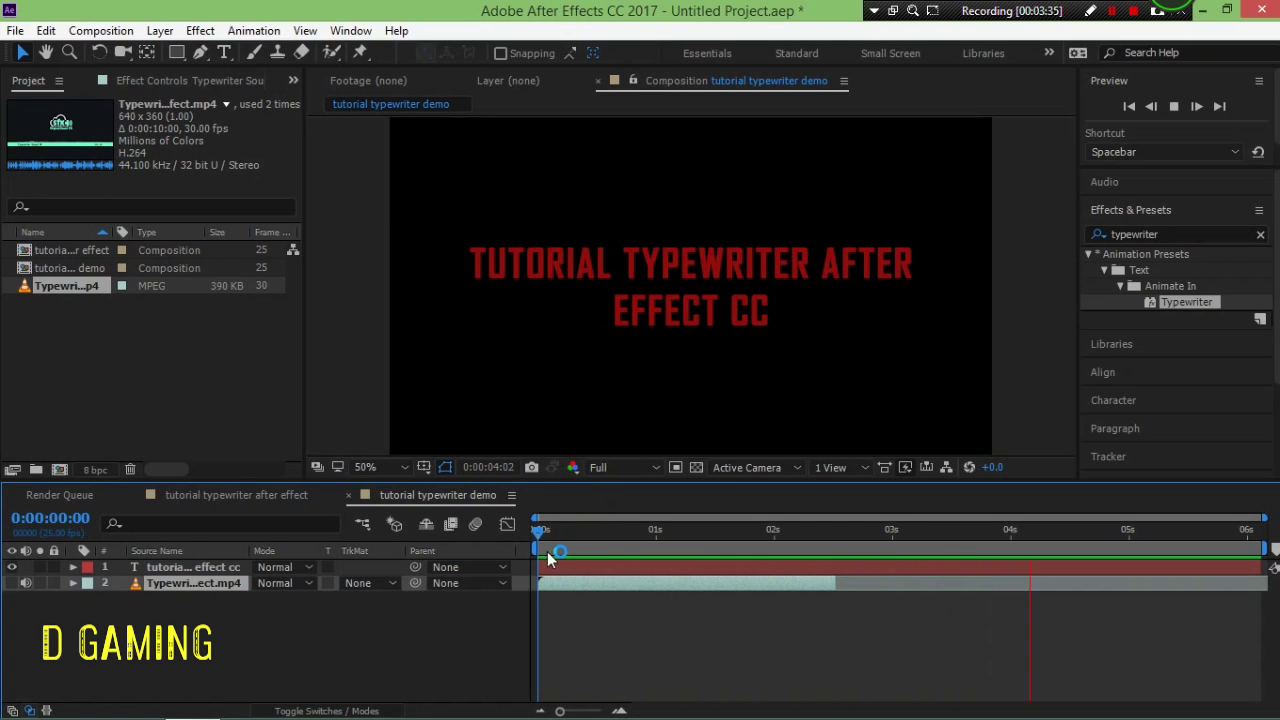
drag(540, 531, 982, 545)
click(1175, 107)
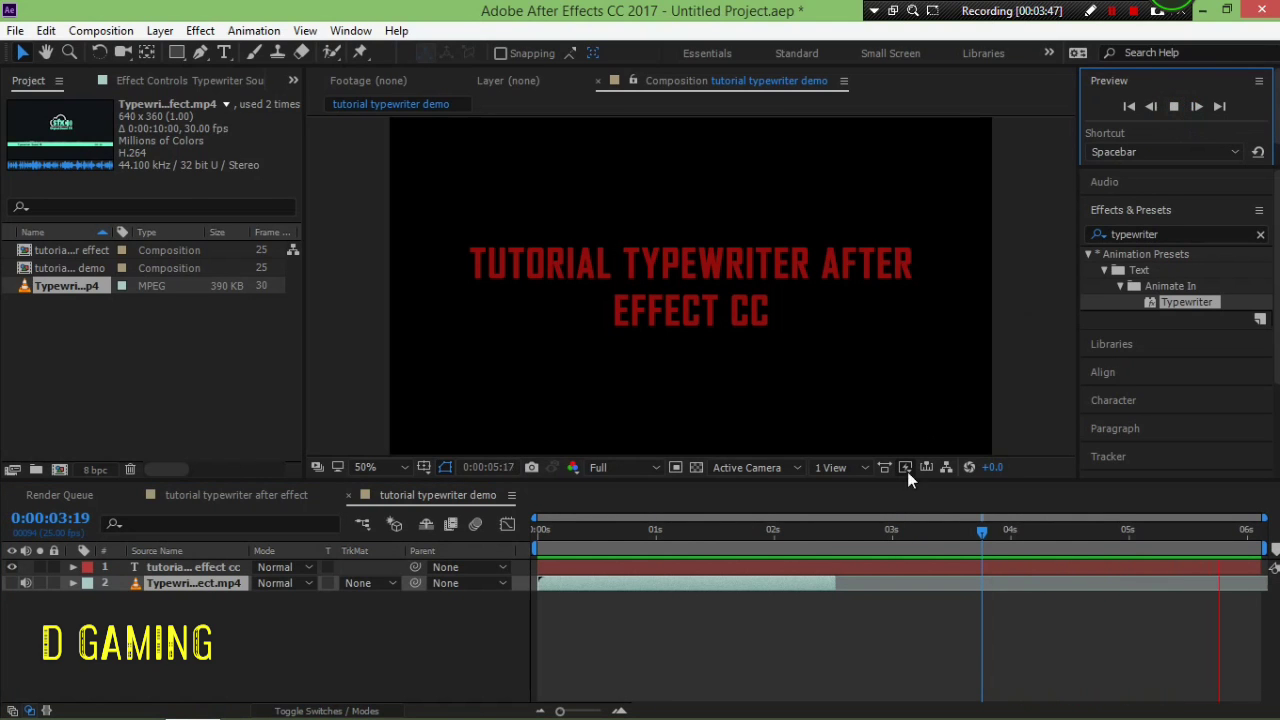
drag(982, 532, 949, 532)
key(Home)
key(space)
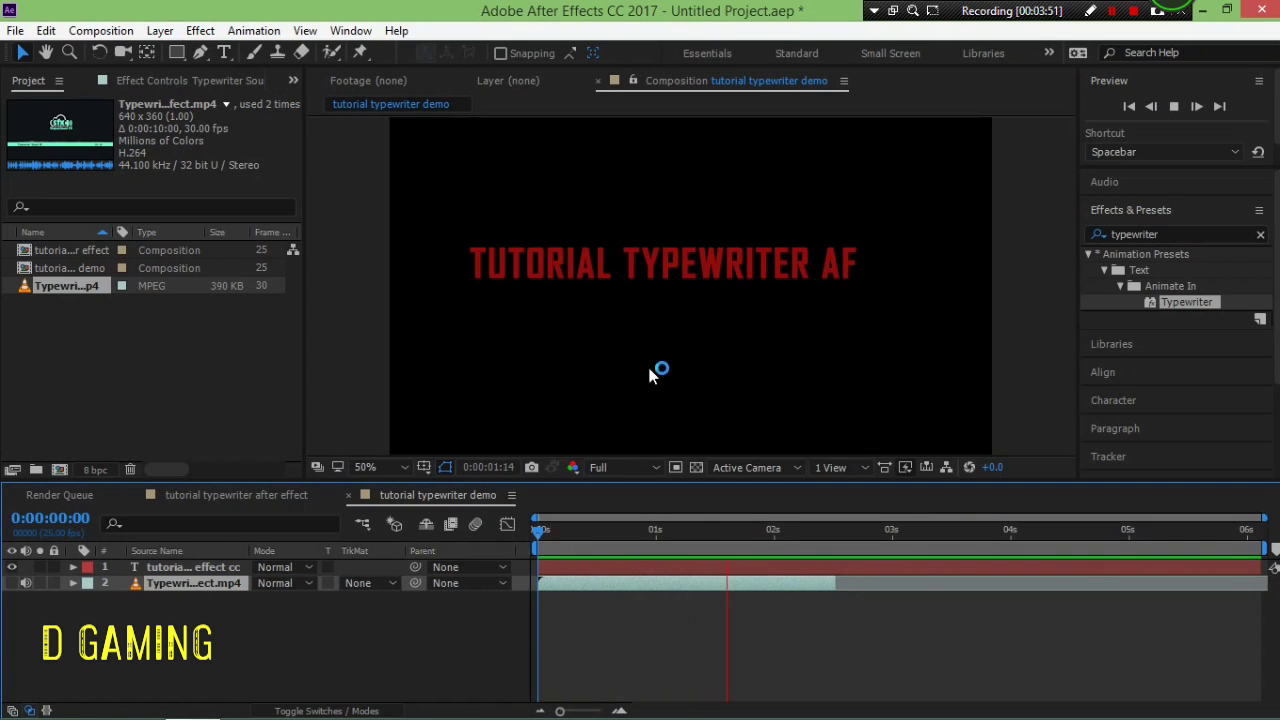
drag(539, 534, 741, 535)
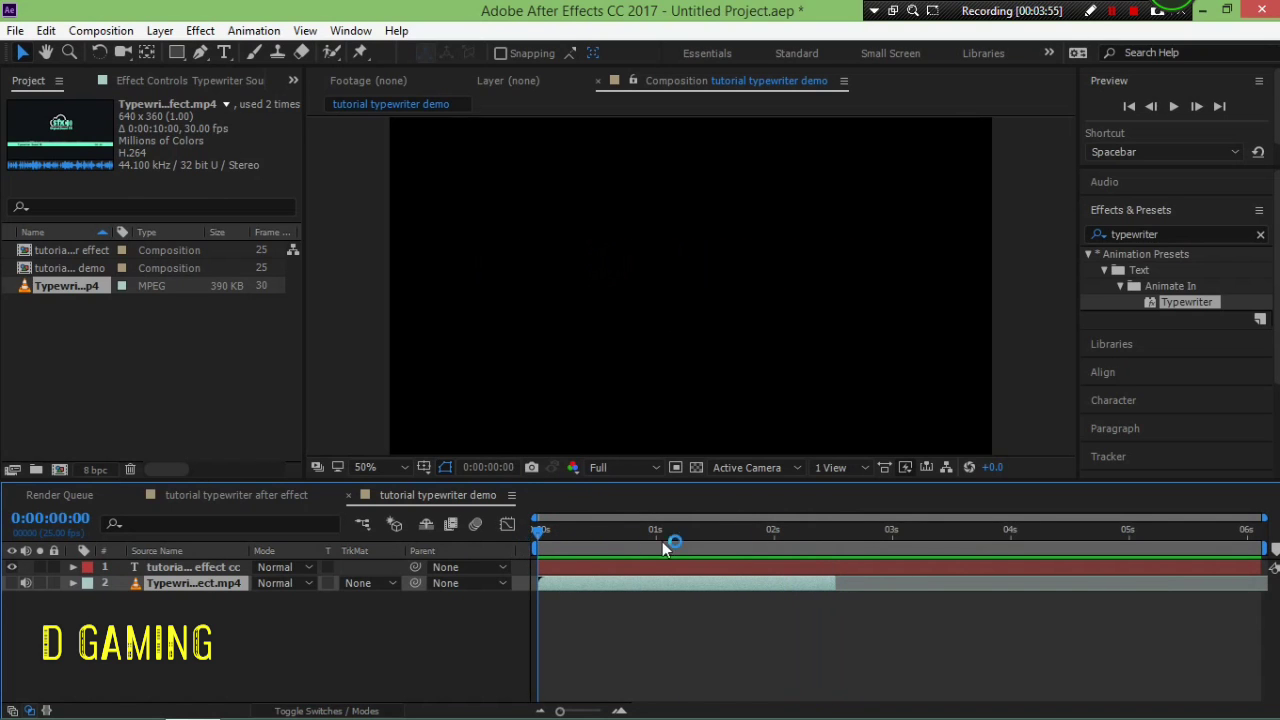